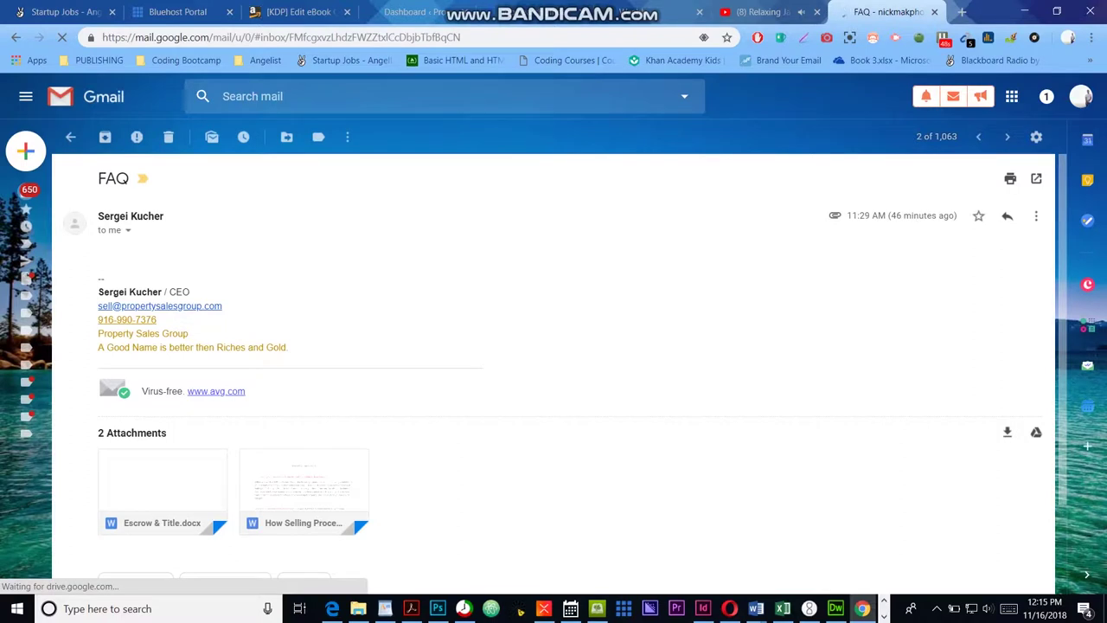
# Step: Open the e-mail attachment "How Selling Process Works.docx" in Google Docs
pyautogui.moveTo(302, 489)
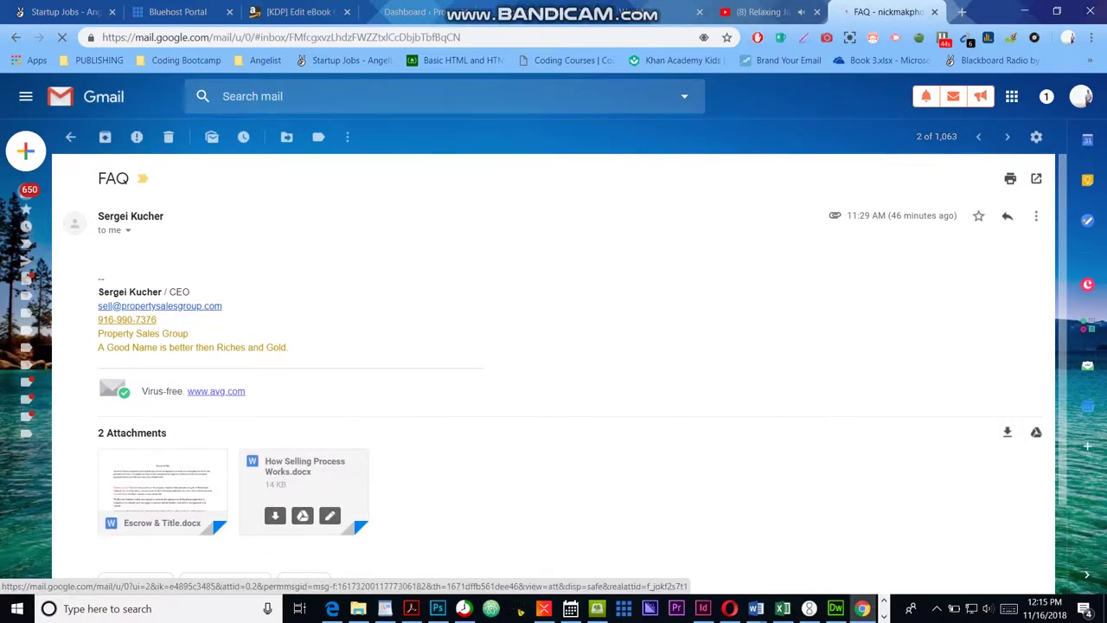
pyautogui.click(302, 484)
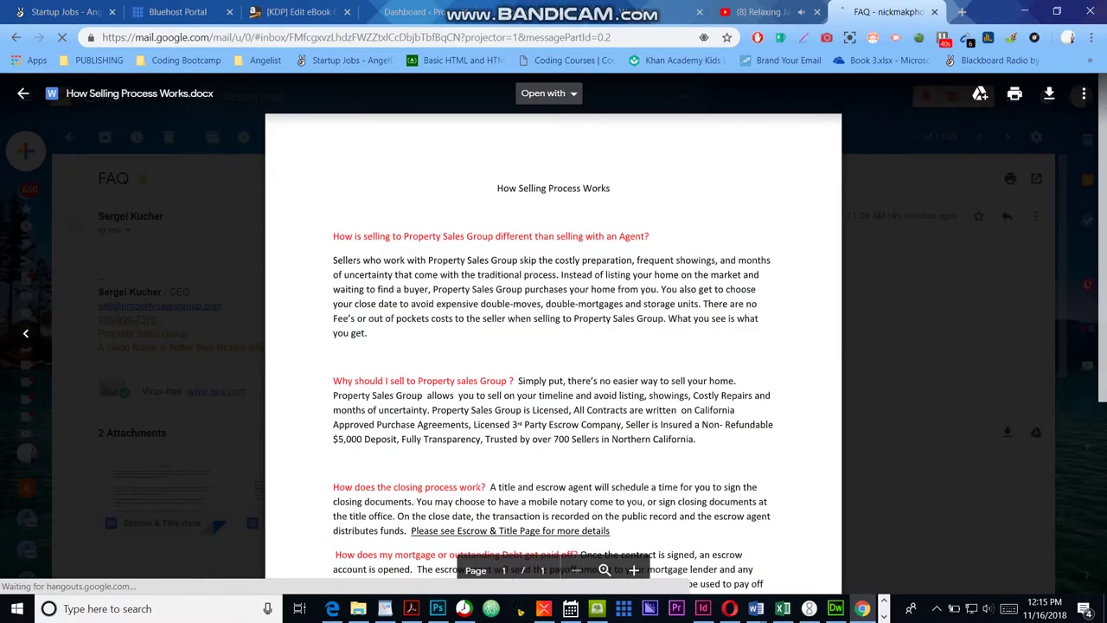
pyautogui.click(545, 94)
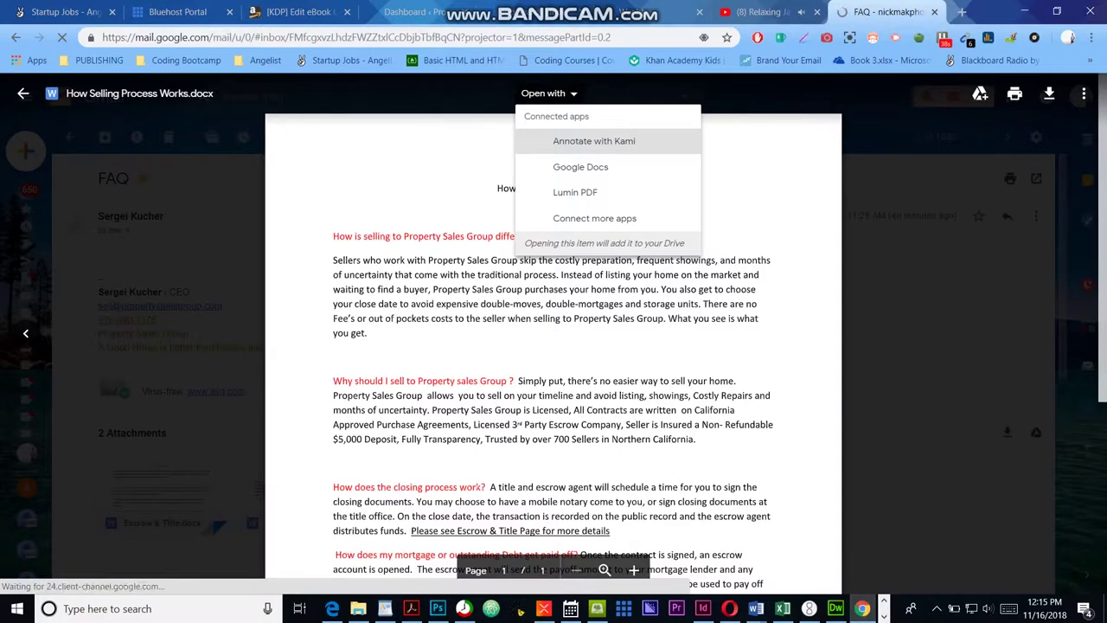
pyautogui.click(580, 167)
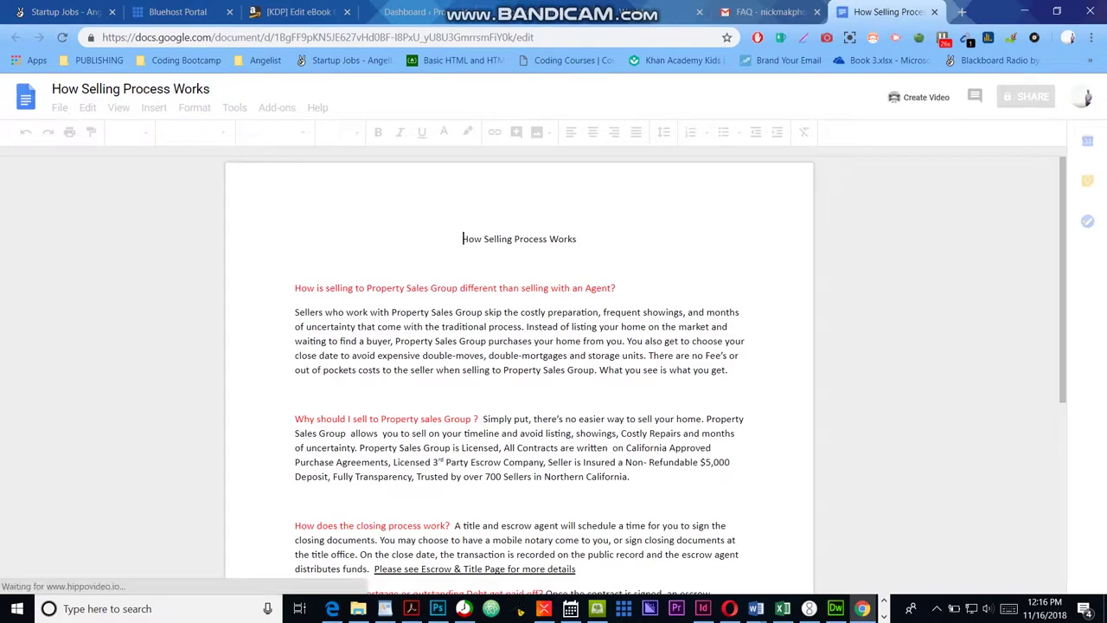
# Step: Look through the questions and answers in the document and highlight the first question about selling with an Agent
pyautogui.scroll(-1, 519, 372)
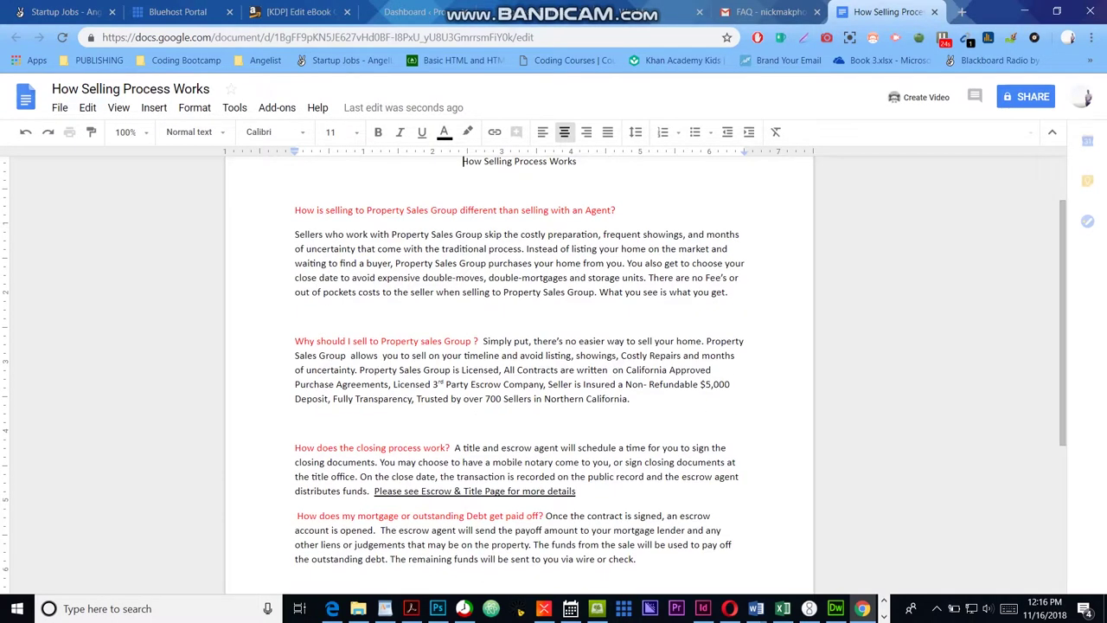
pyautogui.click(454, 491)
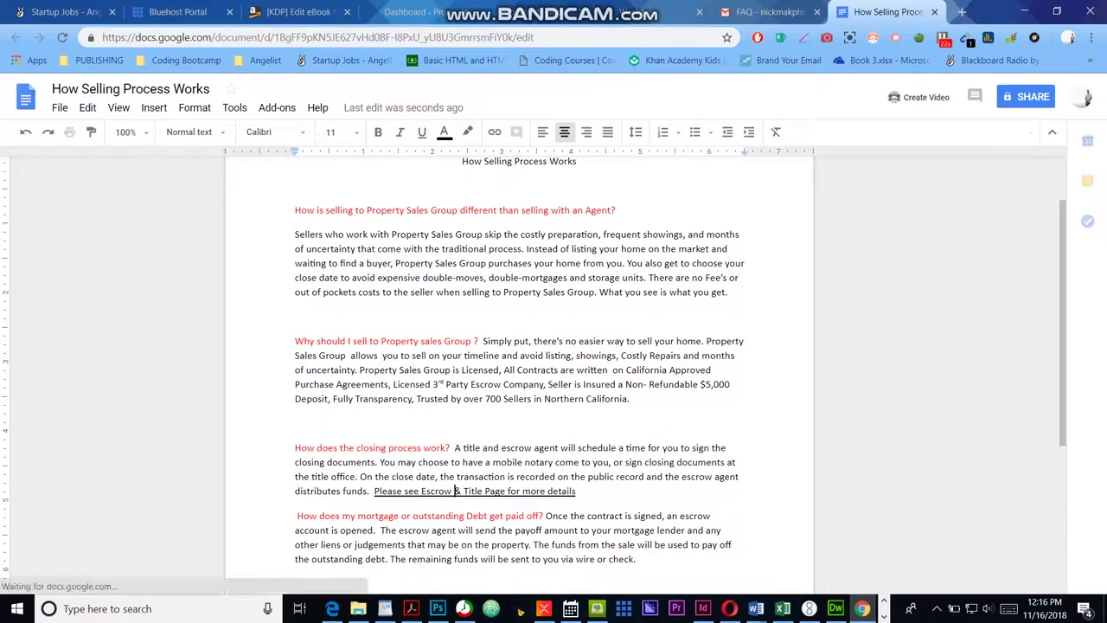
pyautogui.scroll(1, 520, 372)
pyautogui.scroll(-1, 519, 372)
pyautogui.scroll(2, 520, 372)
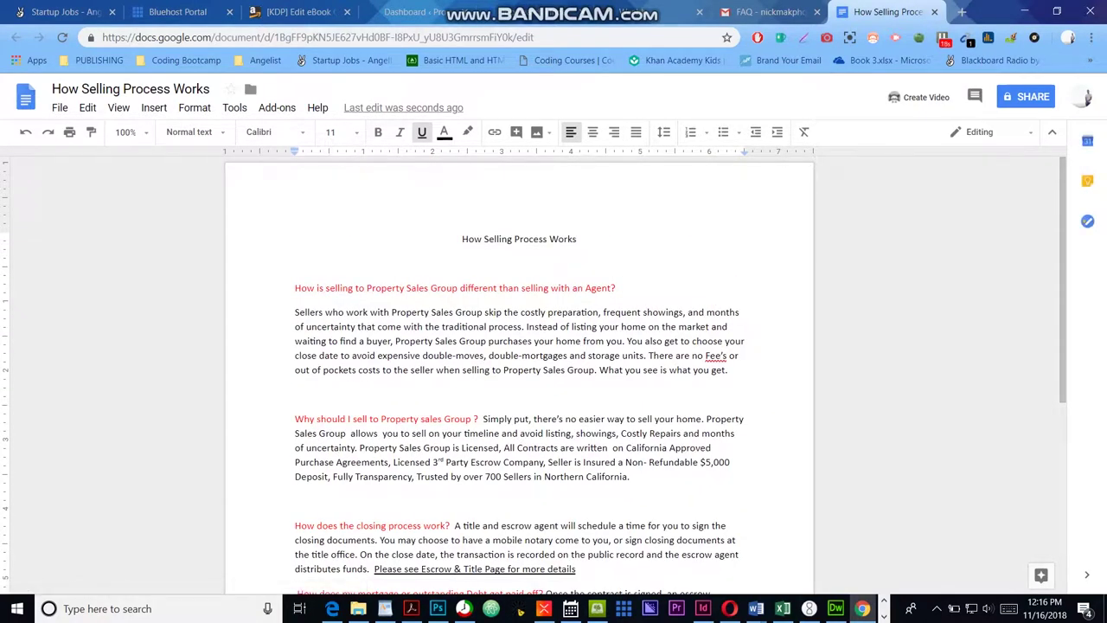
pyautogui.moveTo(620, 289); pyautogui.dragTo(294, 288)
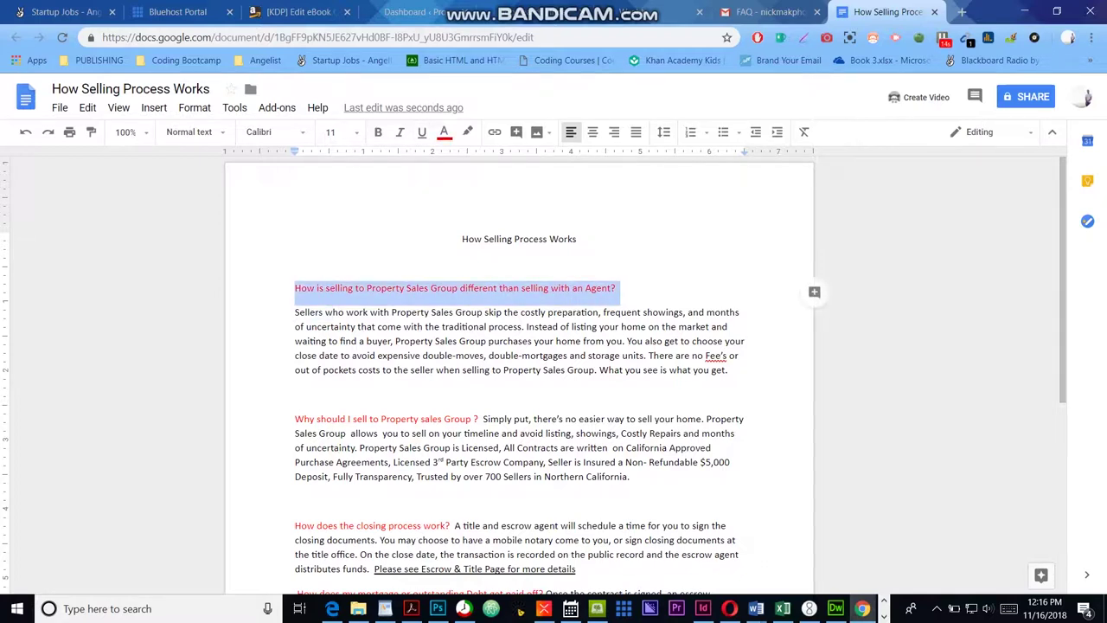
# Step: Switch to the WordPress dashboard and create a new page
pyautogui.click(428, 12)
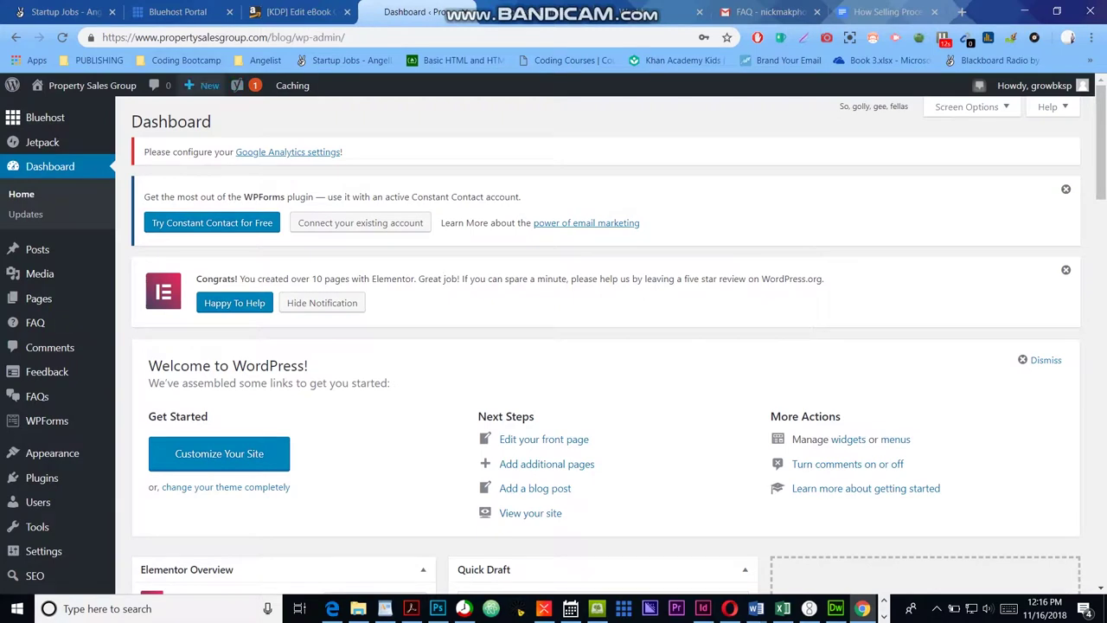
pyautogui.moveTo(204, 85)
pyautogui.click(194, 149)
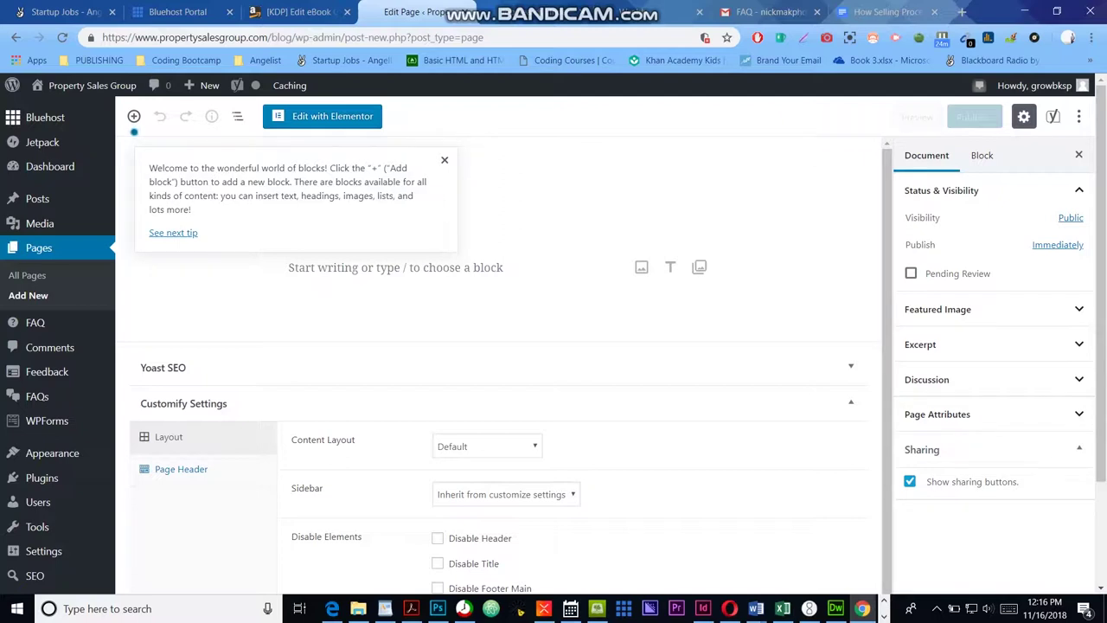
# Step: Return to the Google Docs document and review the first question's answer paragraph and the remaining questions
pyautogui.click(852, 12)
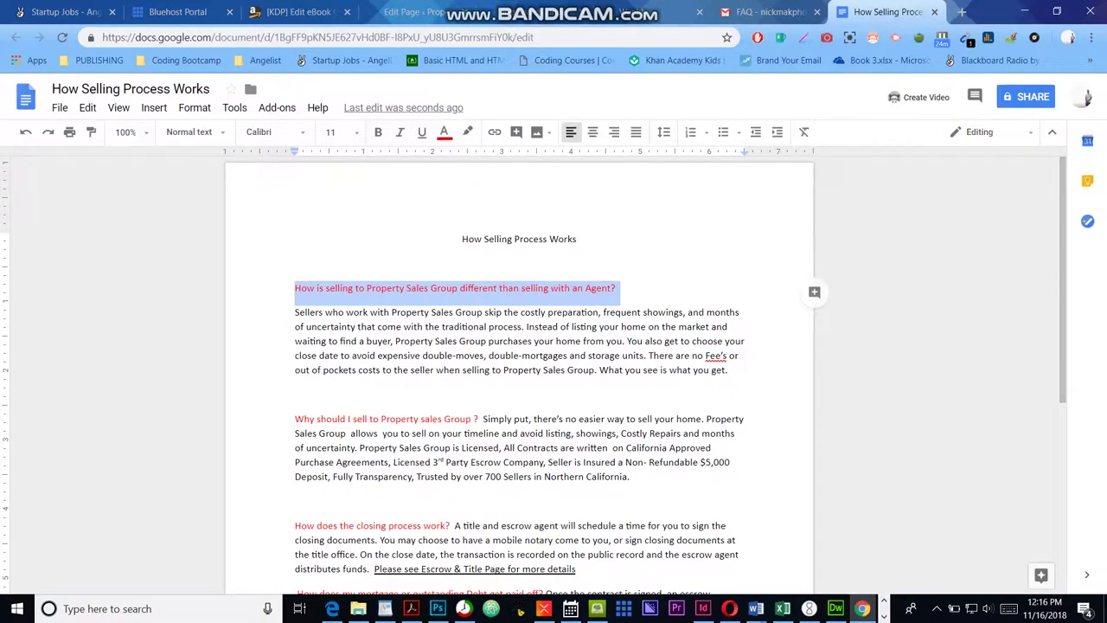
pyautogui.click(326, 326)
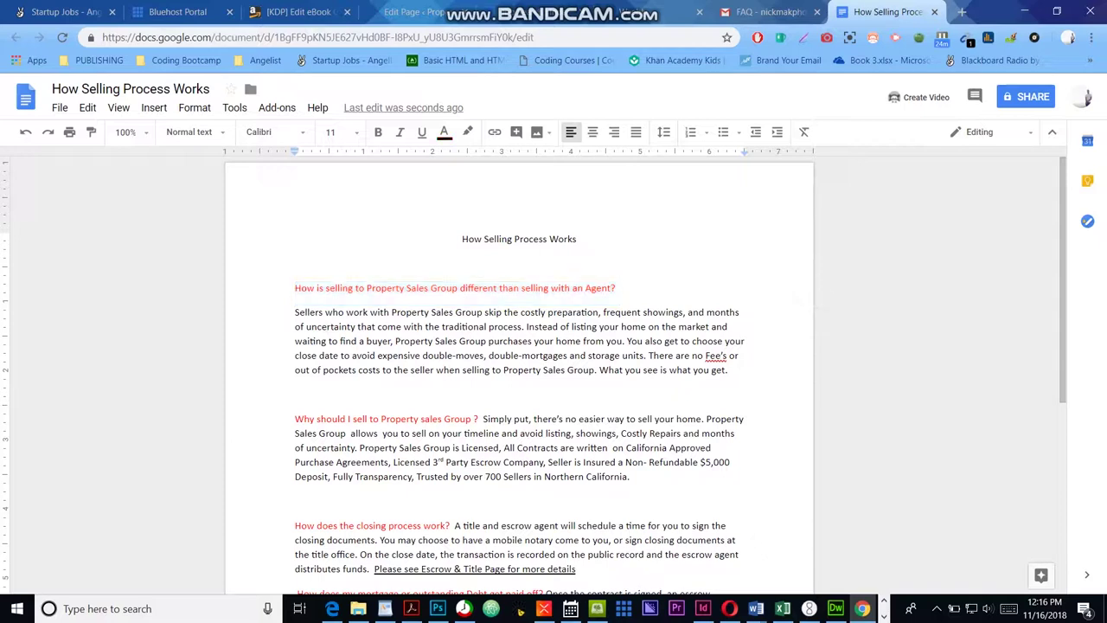
pyautogui.moveTo(295, 313); pyautogui.dragTo(722, 385)
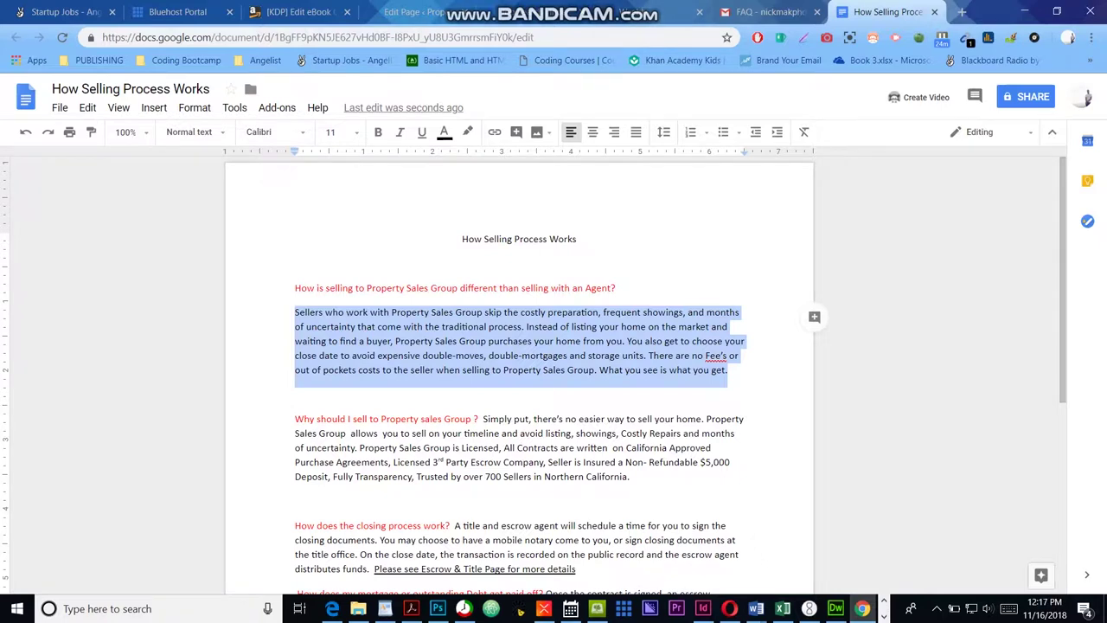
pyautogui.scroll(-3, 519, 372)
pyautogui.scroll(-2, 519, 372)
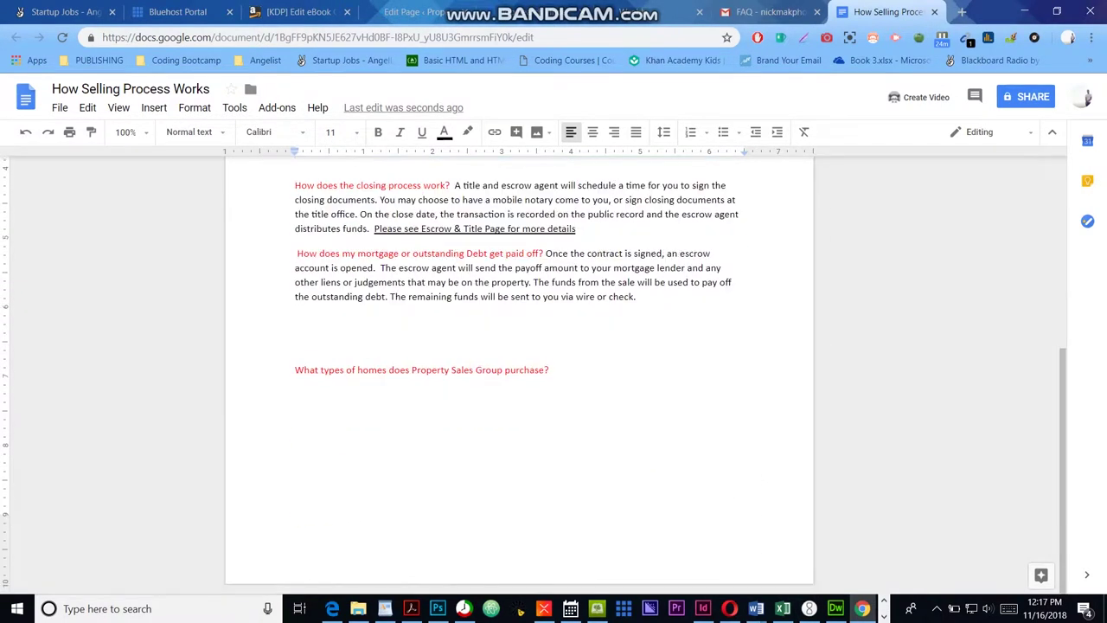
pyautogui.scroll(4, 519, 372)
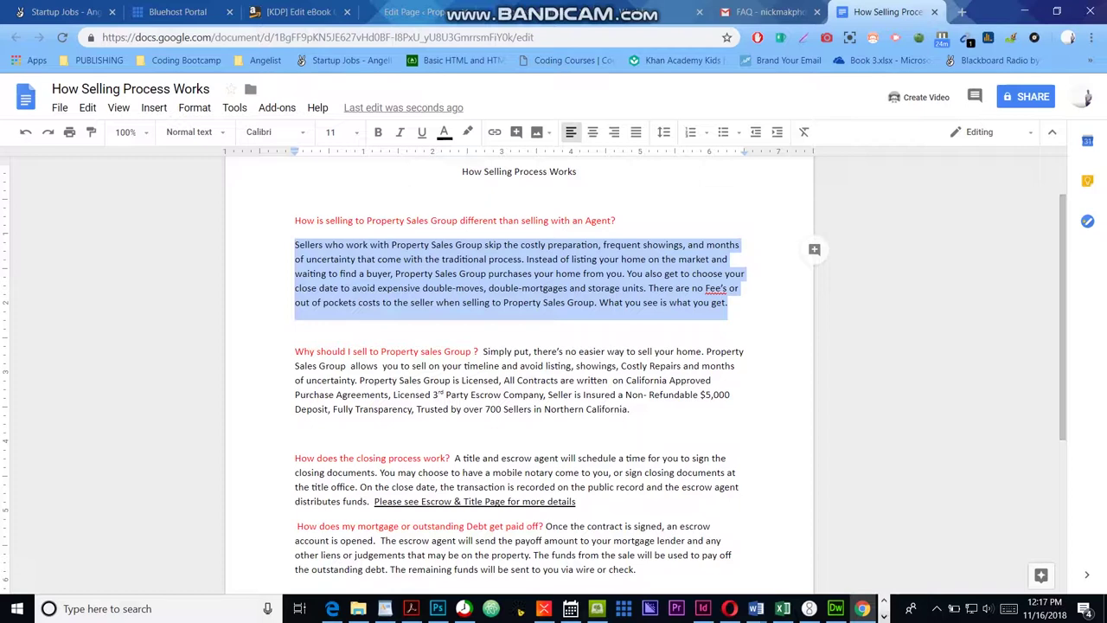
pyautogui.click(885, 616)
pyautogui.click(372, 608)
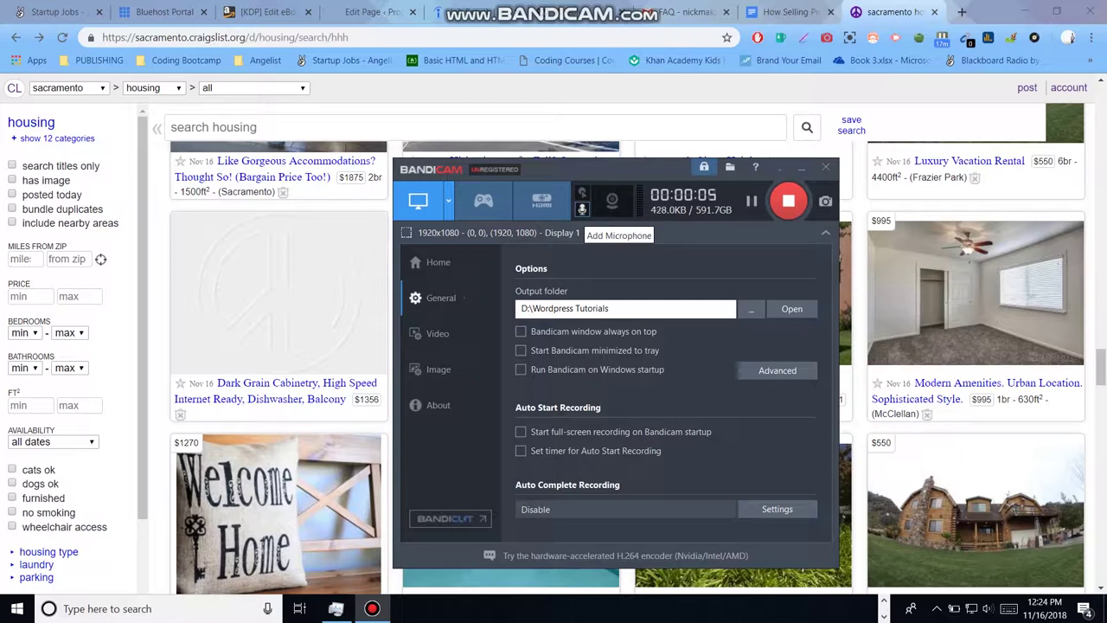
pyautogui.click(582, 209)
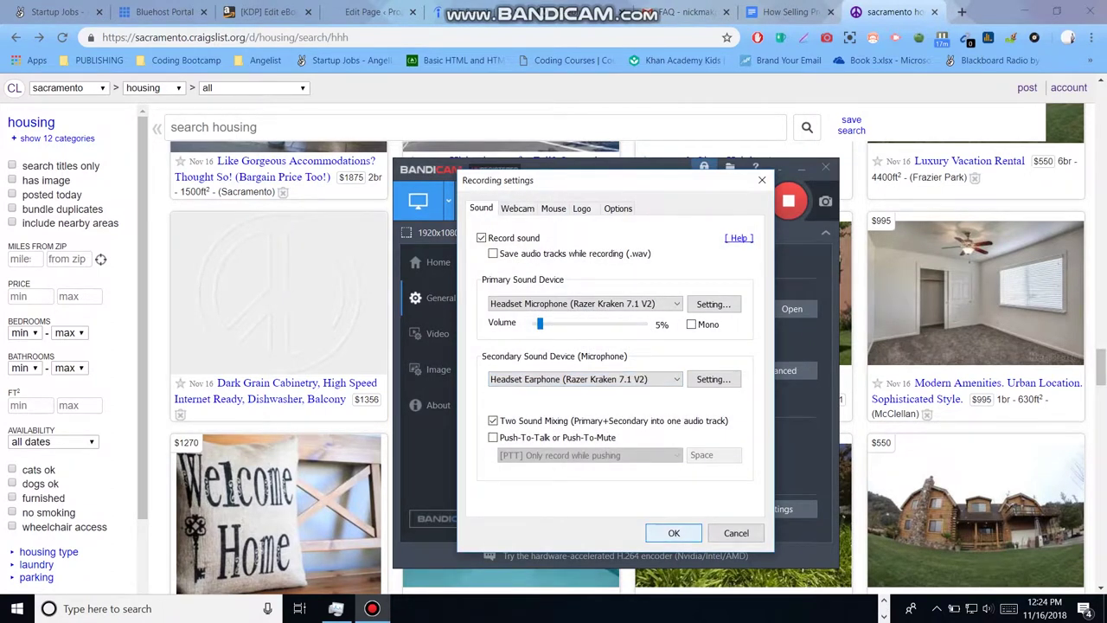
pyautogui.click(673, 533)
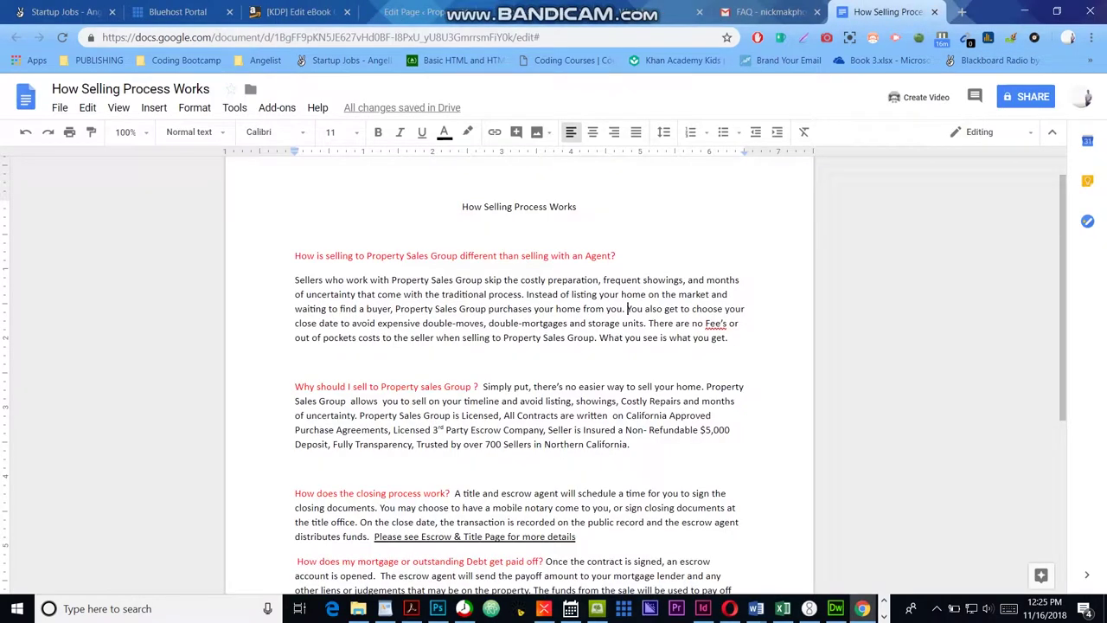
# Step: Copy the first question, "How is selling to Property Sales Group different than selling with an Agent?", from the document
pyautogui.doubleClick(623, 257)
pyautogui.moveTo(622, 260); pyautogui.dragTo(295, 258)
pyautogui.hotkey('ctrl', 'c')
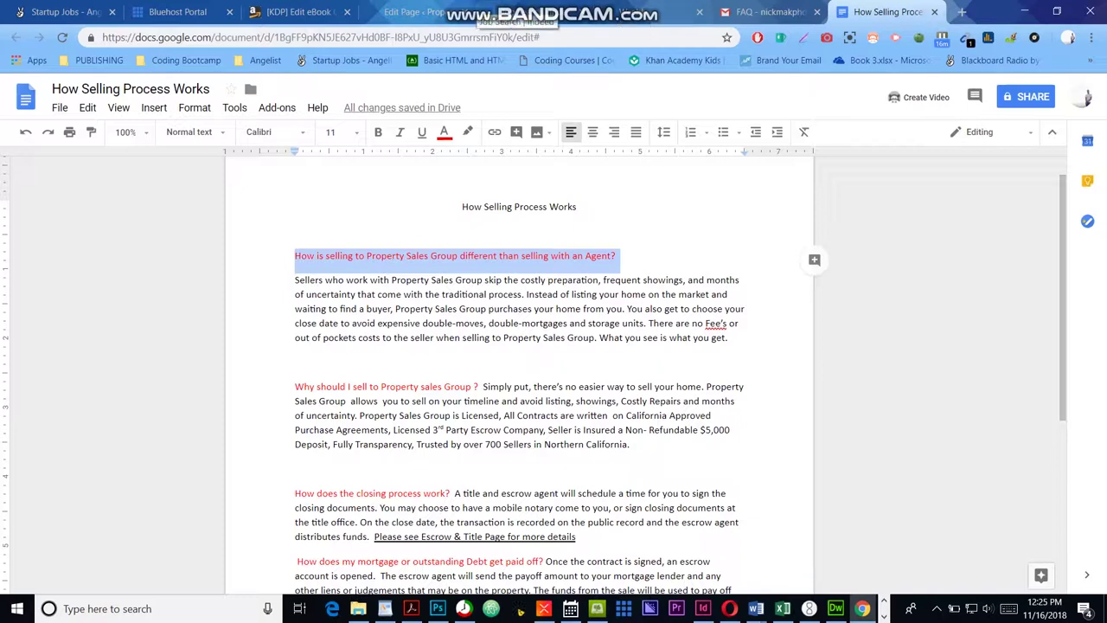
# Step: Title the new WordPress page "FAQ Page" and paste the copied question as its first paragraph
pyautogui.click(454, 12)
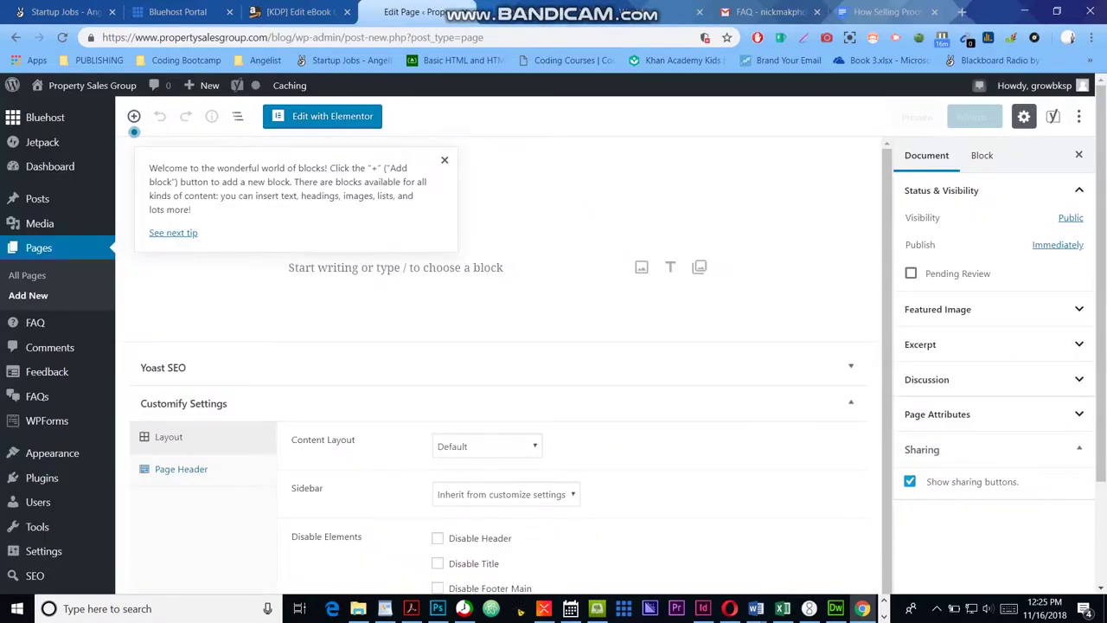
pyautogui.click(445, 159)
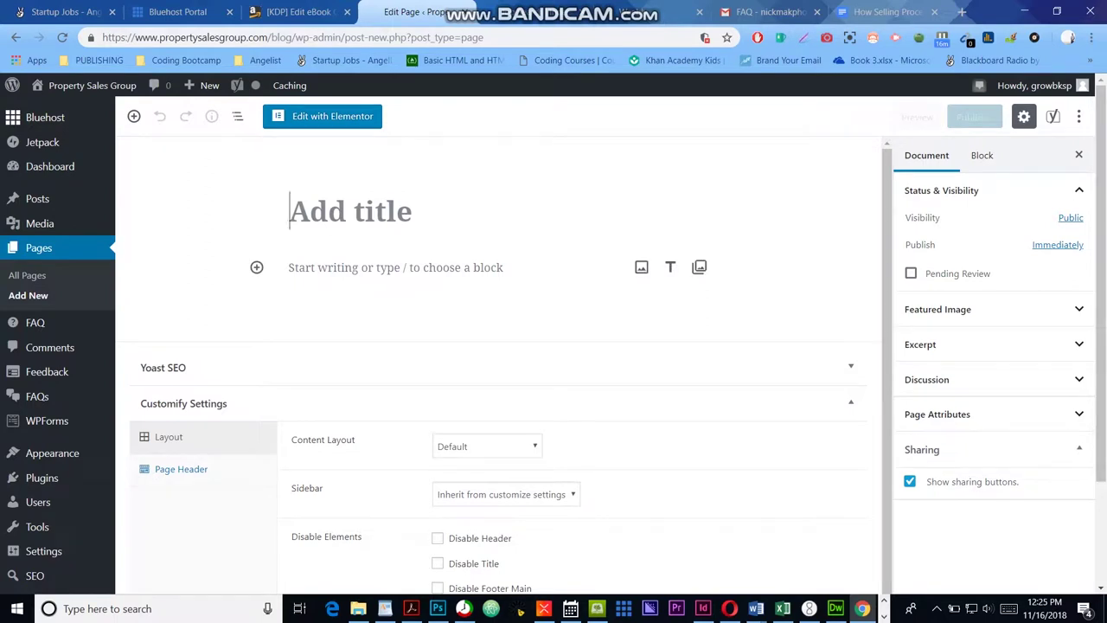
pyautogui.write('FAQ')
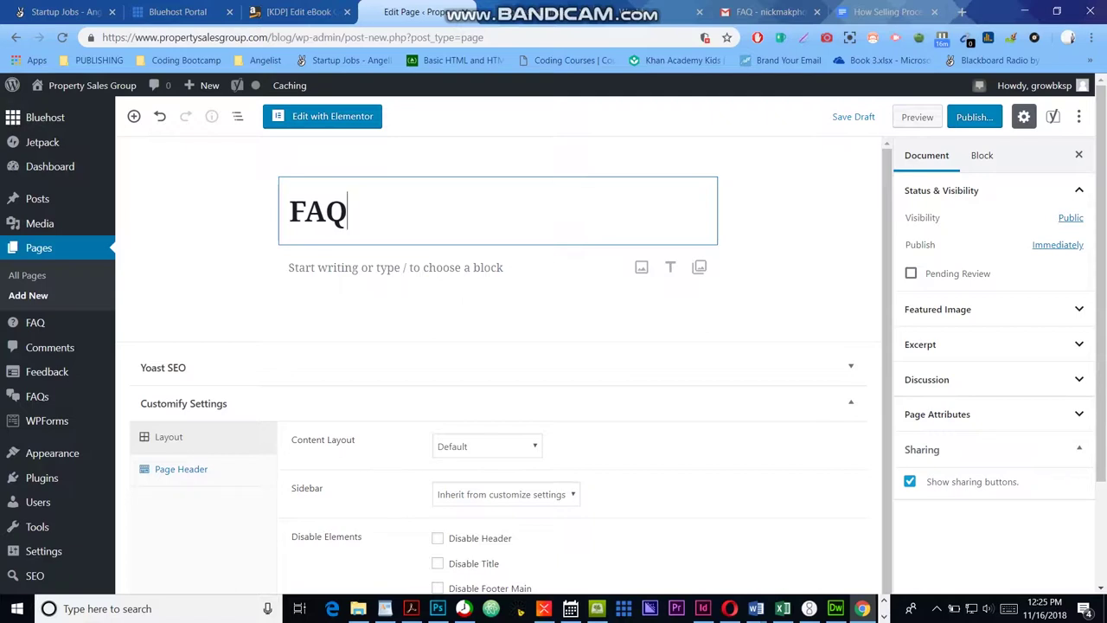
pyautogui.write(' Page')
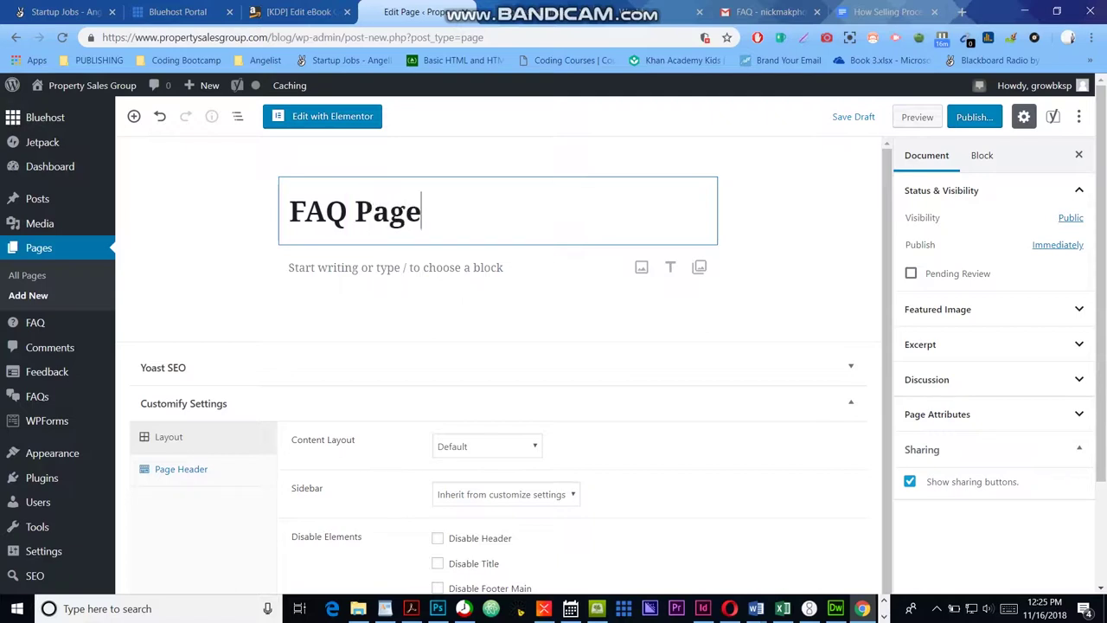
pyautogui.press('Return')
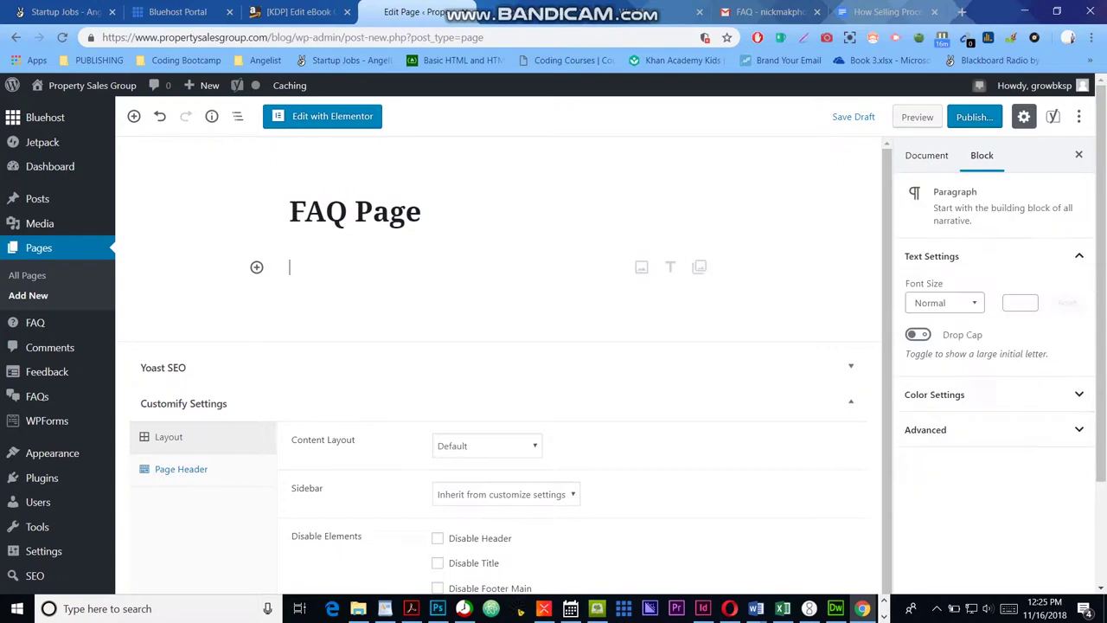
pyautogui.hotkey('ctrl', 'v')
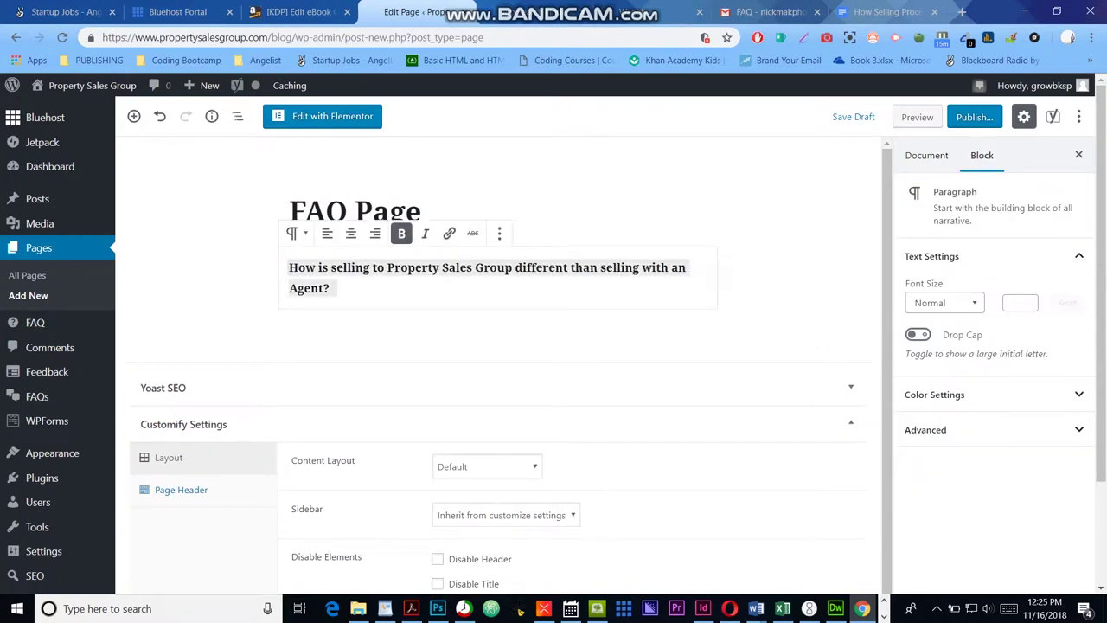
# Step: Select the pasted question text and publish the FAQ page
pyautogui.click(335, 288)
pyautogui.moveTo(335, 288); pyautogui.dragTo(289, 268)
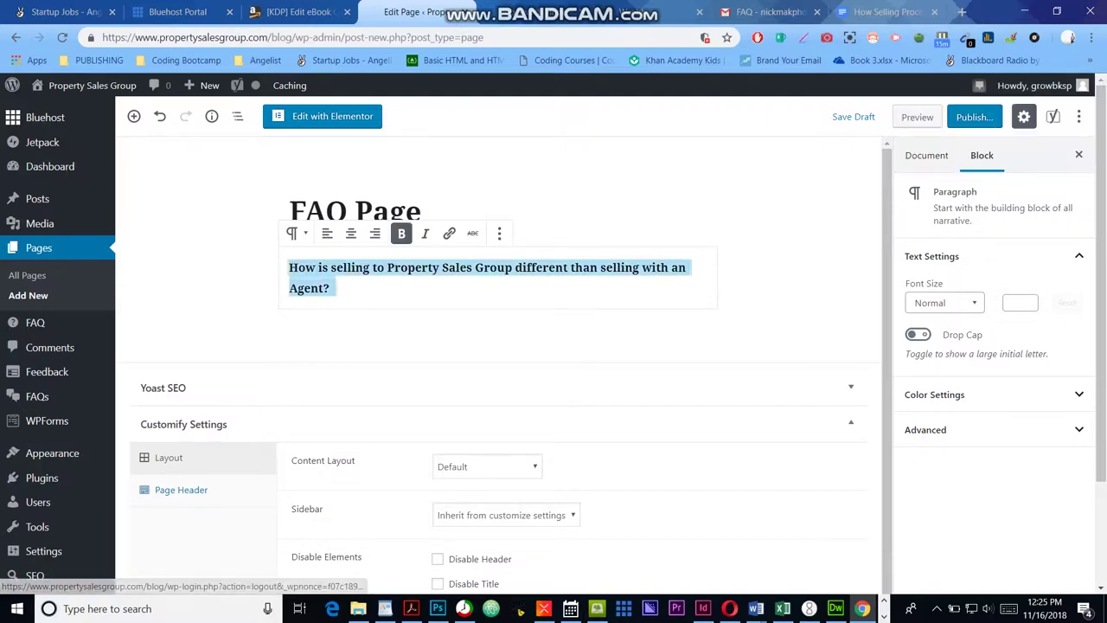
pyautogui.click(975, 117)
pyautogui.click(1007, 117)
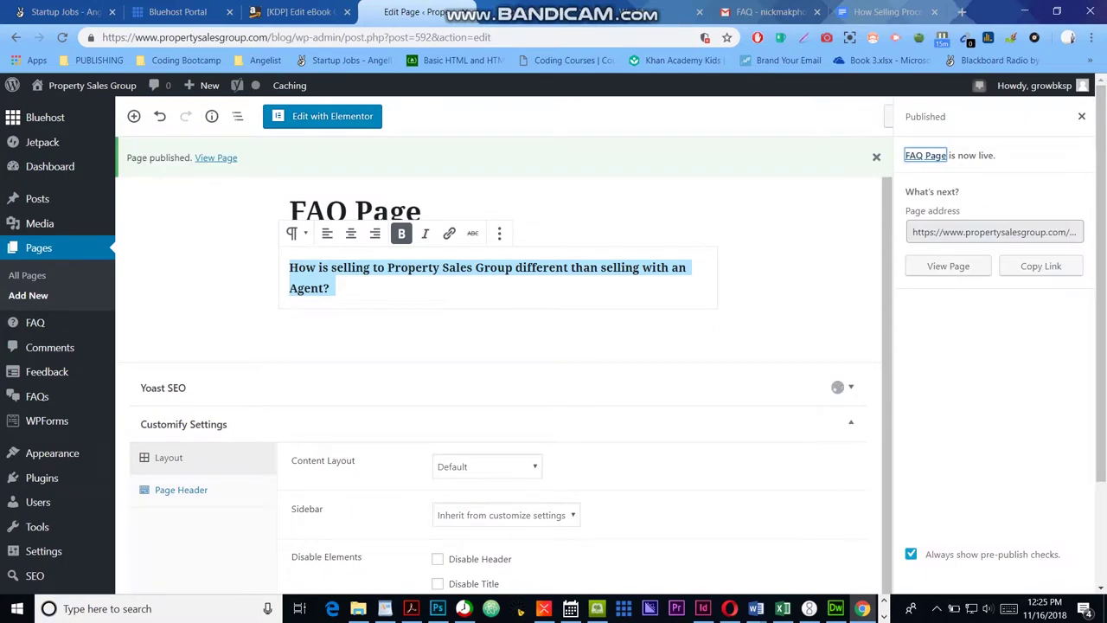
# Step: Open the published FAQ page in a new browser tab and check how the question looks
pyautogui.rightClick(212, 158)
pyautogui.click(252, 172)
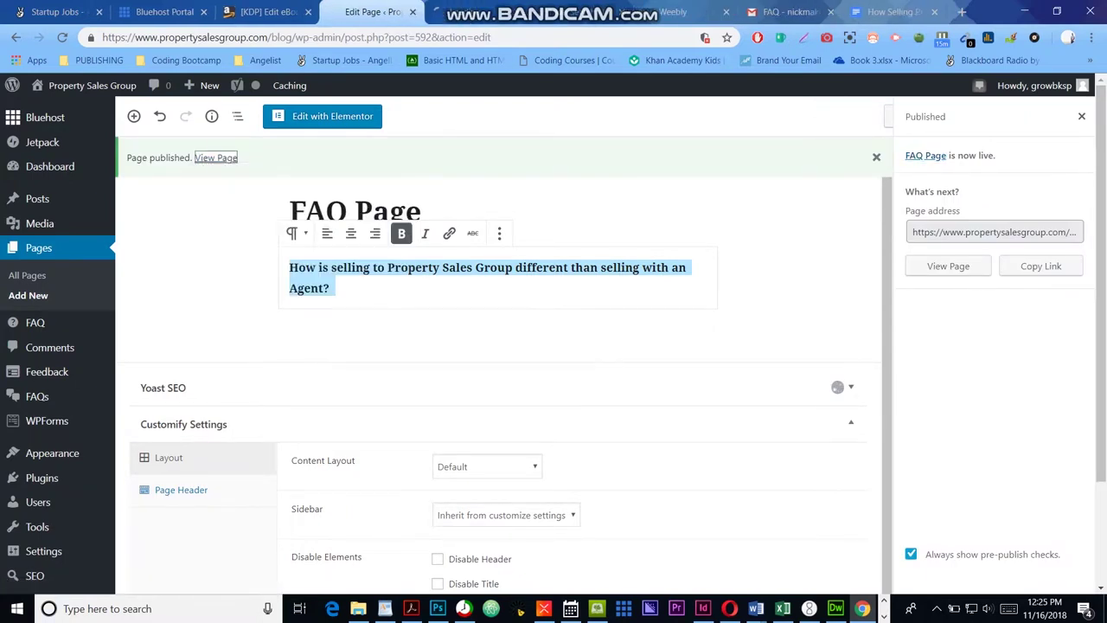
pyautogui.hotkey('ctrl', 'Tab')
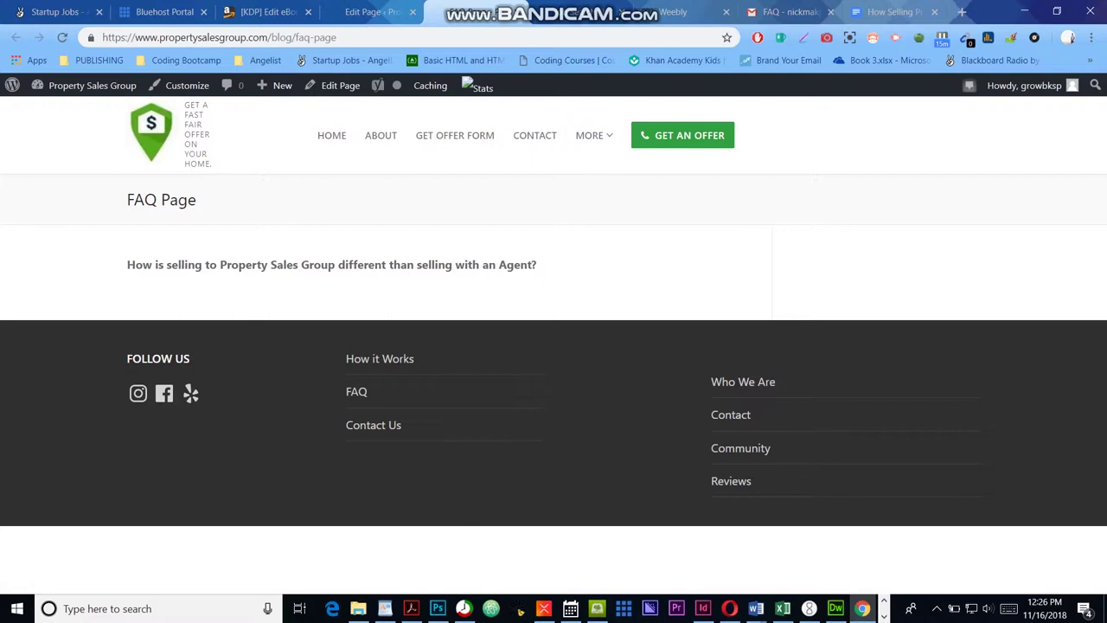
pyautogui.click(372, 12)
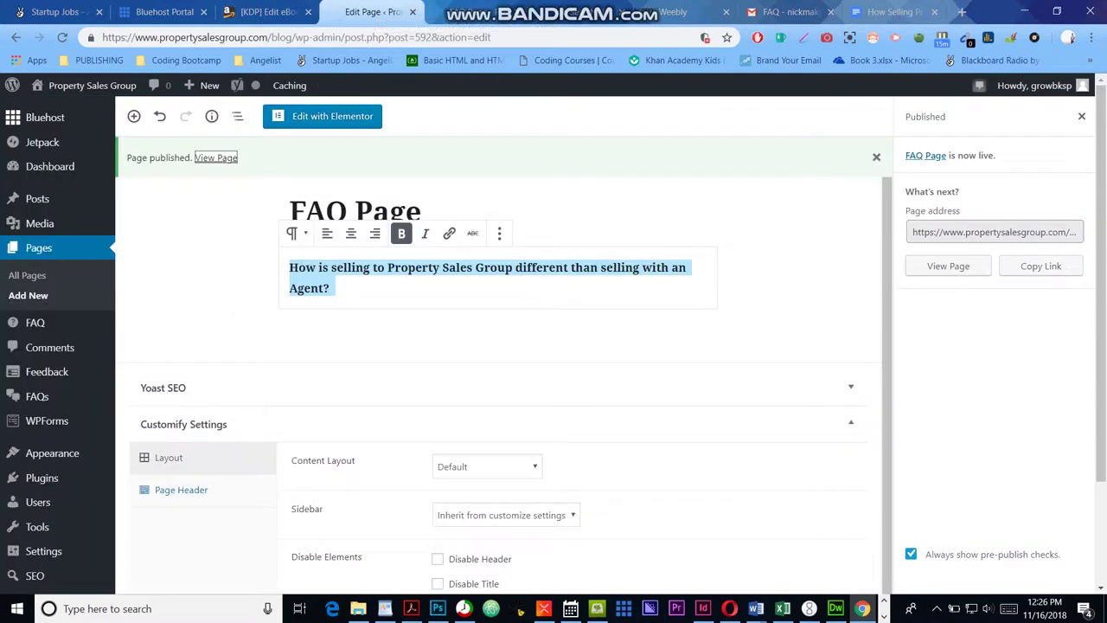
pyautogui.click(449, 233)
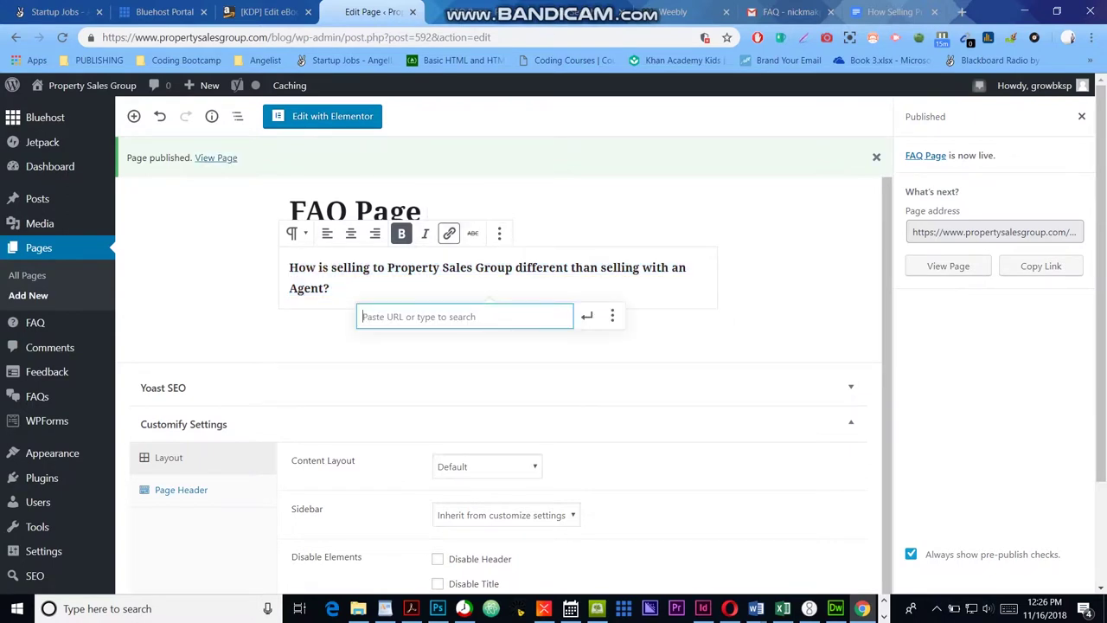
pyautogui.press('Escape')
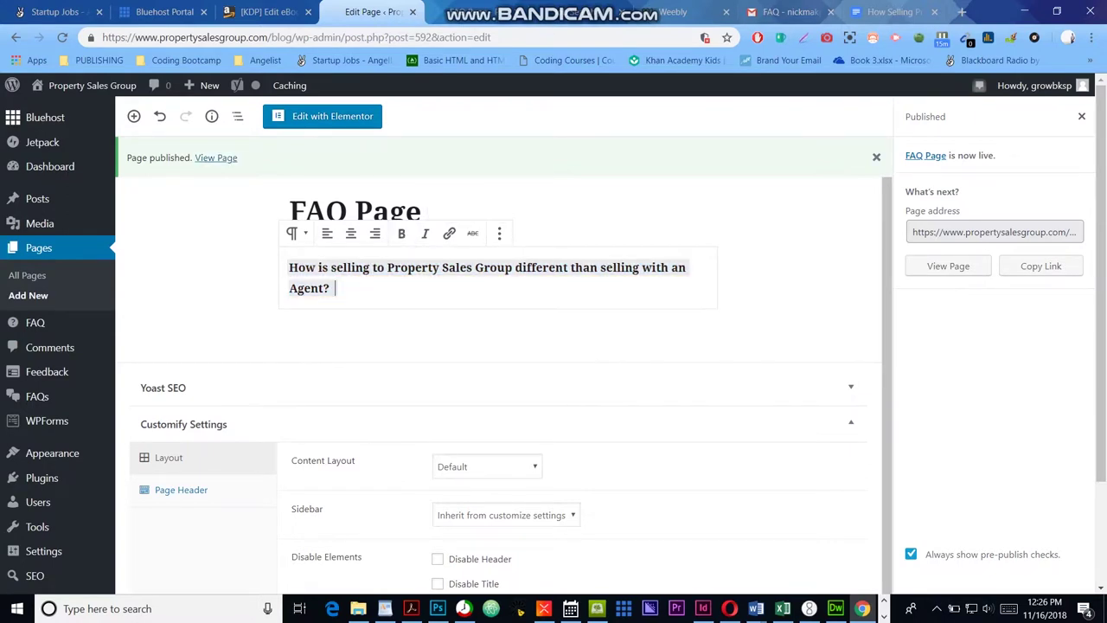
# Step: Copy the question "Why should I sell to Property sales Group ?" from the document and paste it as a new paragraph under the first FAQ question
pyautogui.click(891, 12)
pyautogui.moveTo(295, 387); pyautogui.dragTo(483, 387)
pyautogui.hotkey('ctrl', 'c')
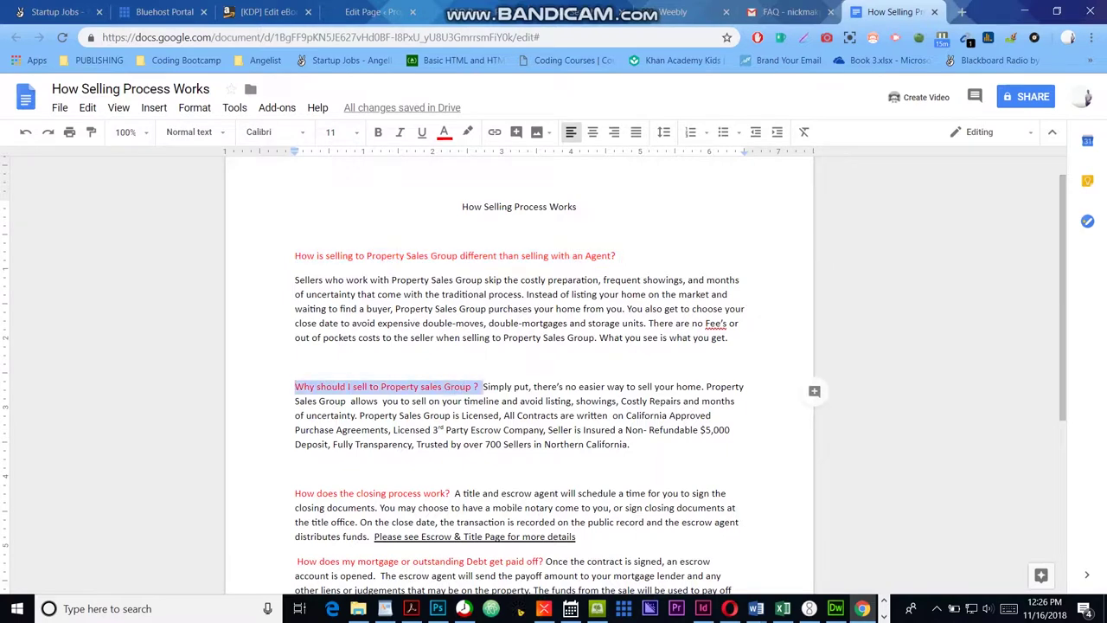
pyautogui.click(374, 12)
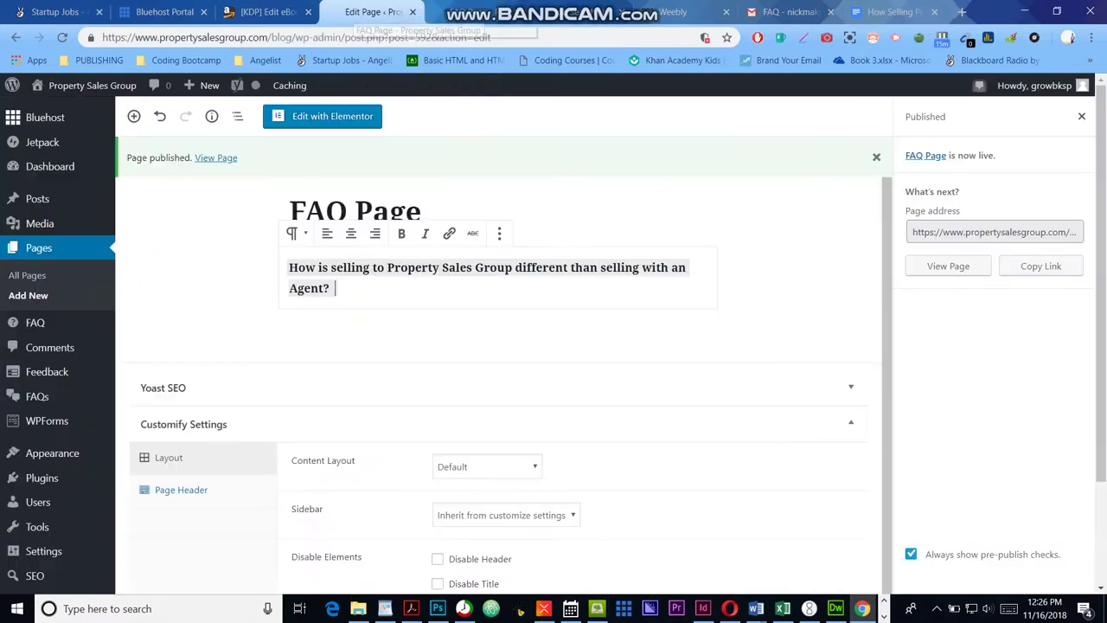
pyautogui.write("'")
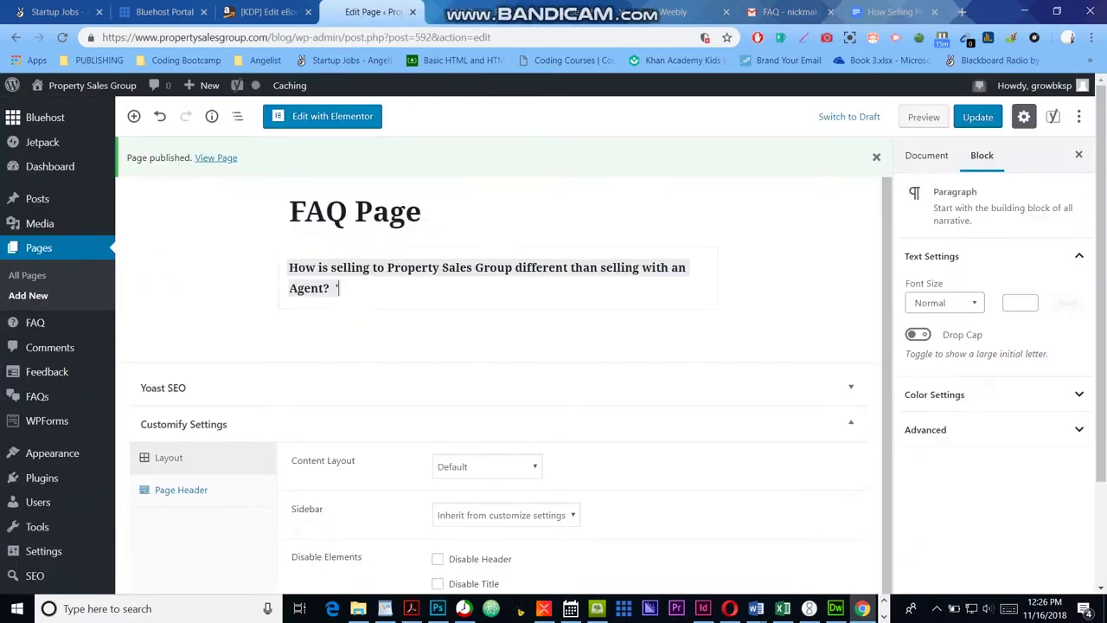
pyautogui.press('Return')
pyautogui.hotkey('ctrl', 'v')
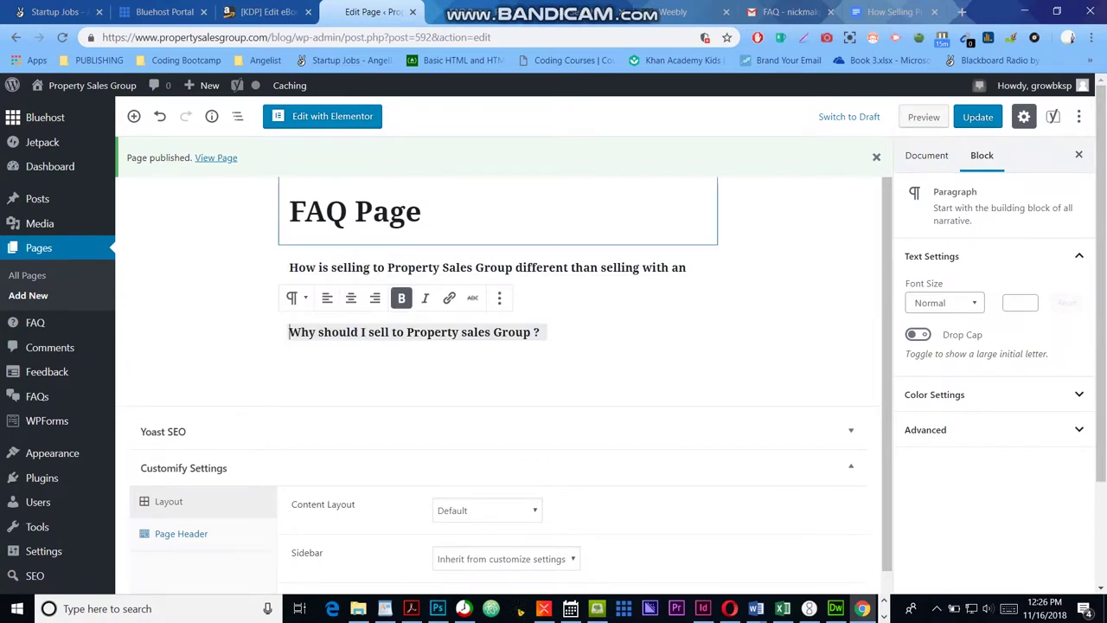
# Step: Copy "How does the closing process work?" from the document, add it as the third paragraph of the FAQ page and update the page
pyautogui.click(900, 12)
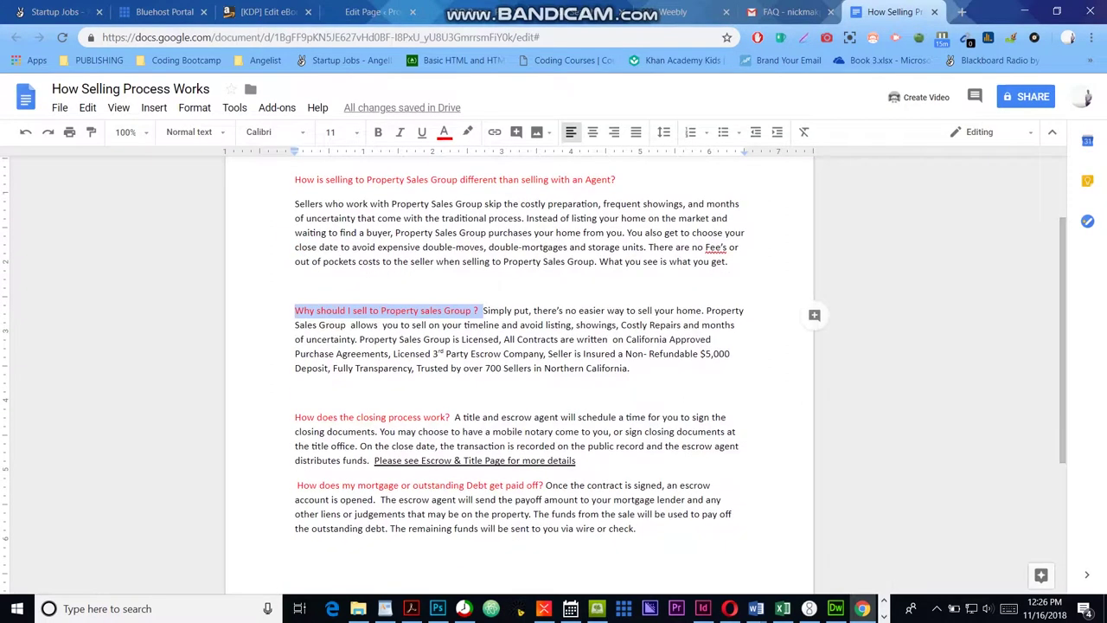
pyautogui.moveTo(451, 417); pyautogui.dragTo(296, 396)
pyautogui.hotkey('ctrl', 'c')
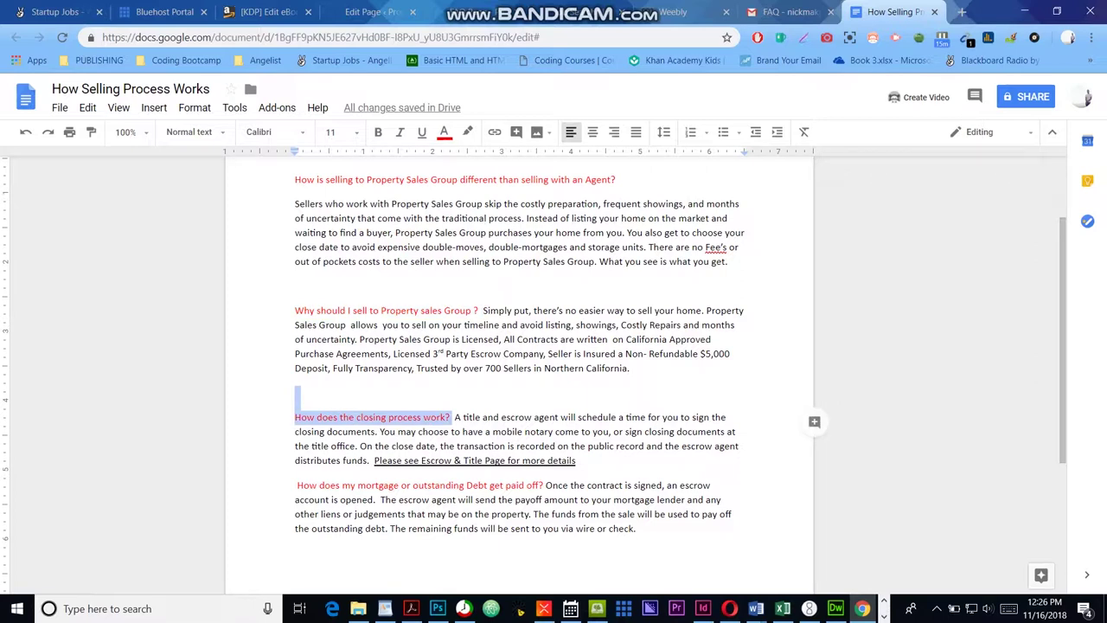
pyautogui.click(472, 11)
pyautogui.click(368, 12)
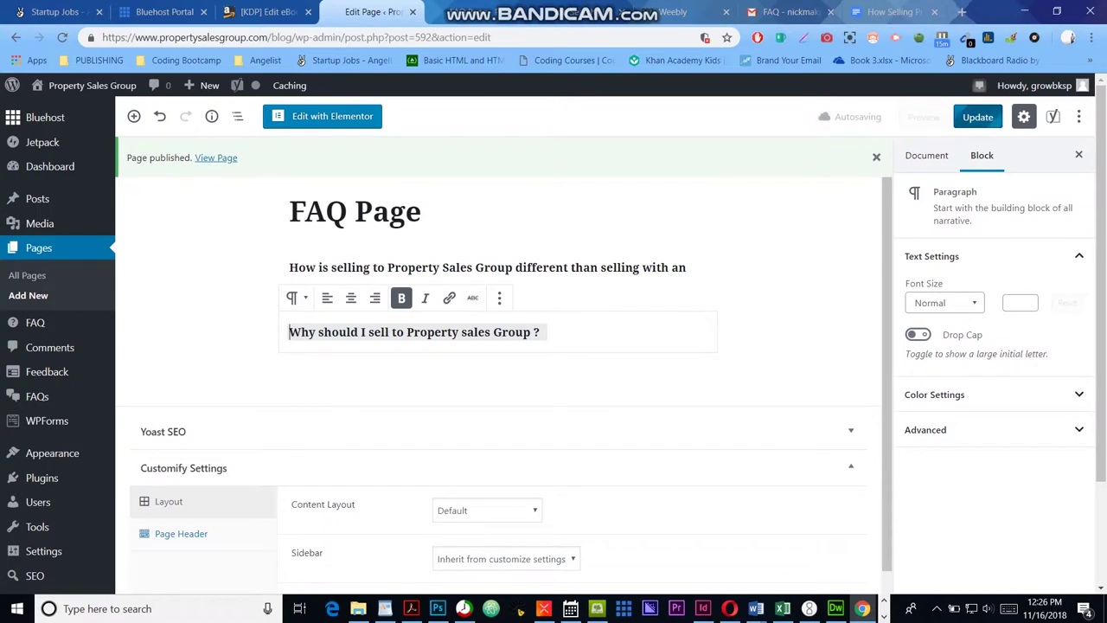
pyautogui.press('End')
pyautogui.press('Return')
pyautogui.hotkey('ctrl', 'v')
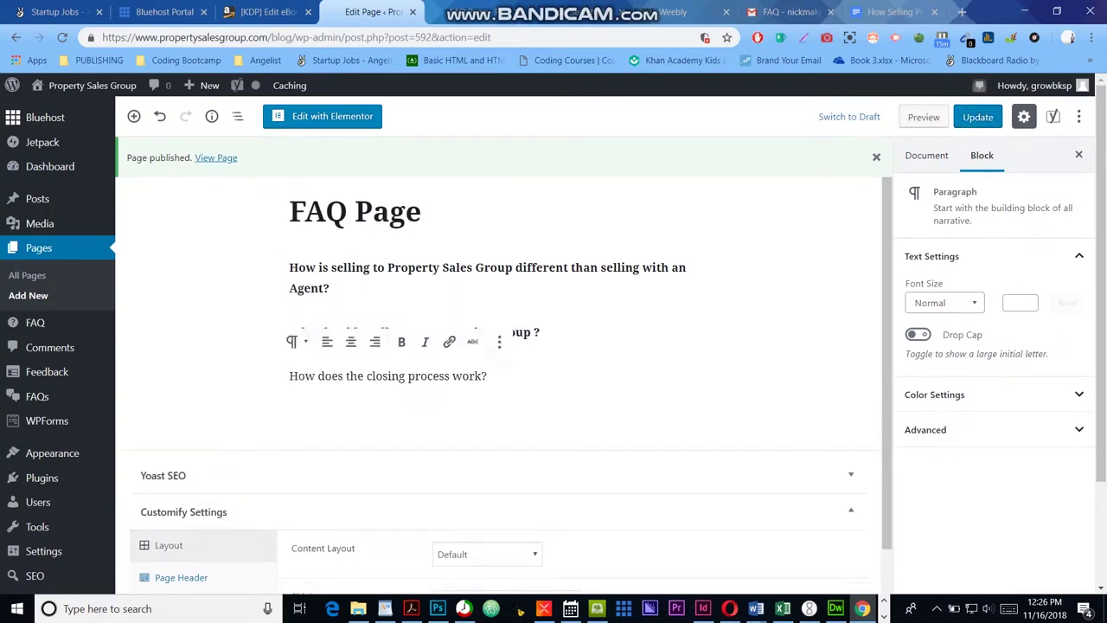
pyautogui.click(977, 117)
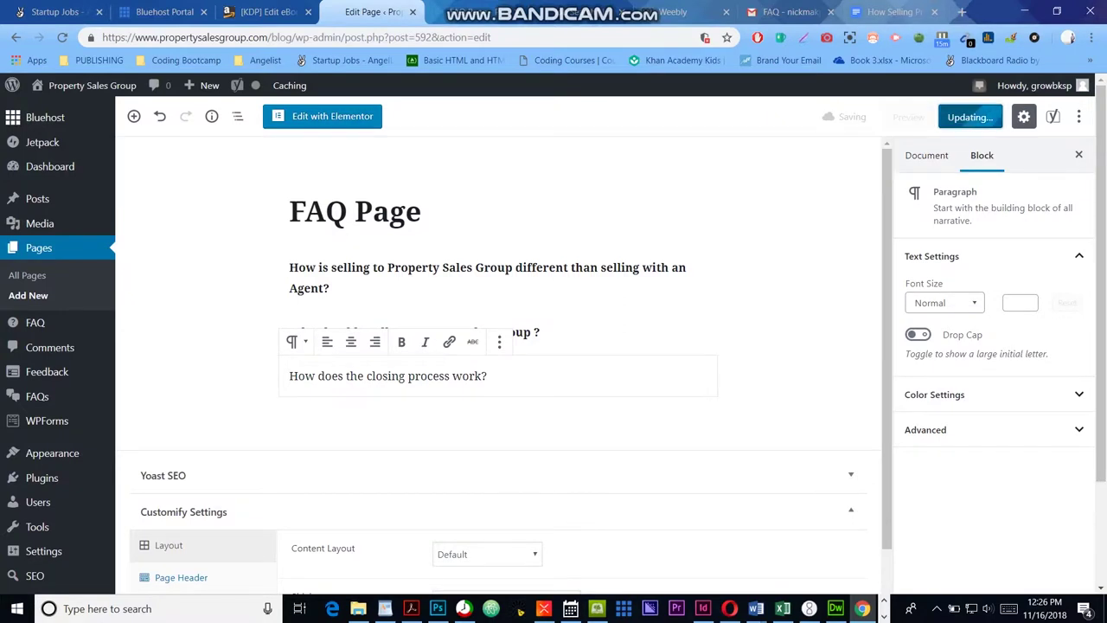
# Step: Copy "How does my mortgage or outstanding Debt get paid off?" from the document, paste it under the closing process question and update the page
pyautogui.click(892, 11)
pyautogui.scroll(-2, 519, 363)
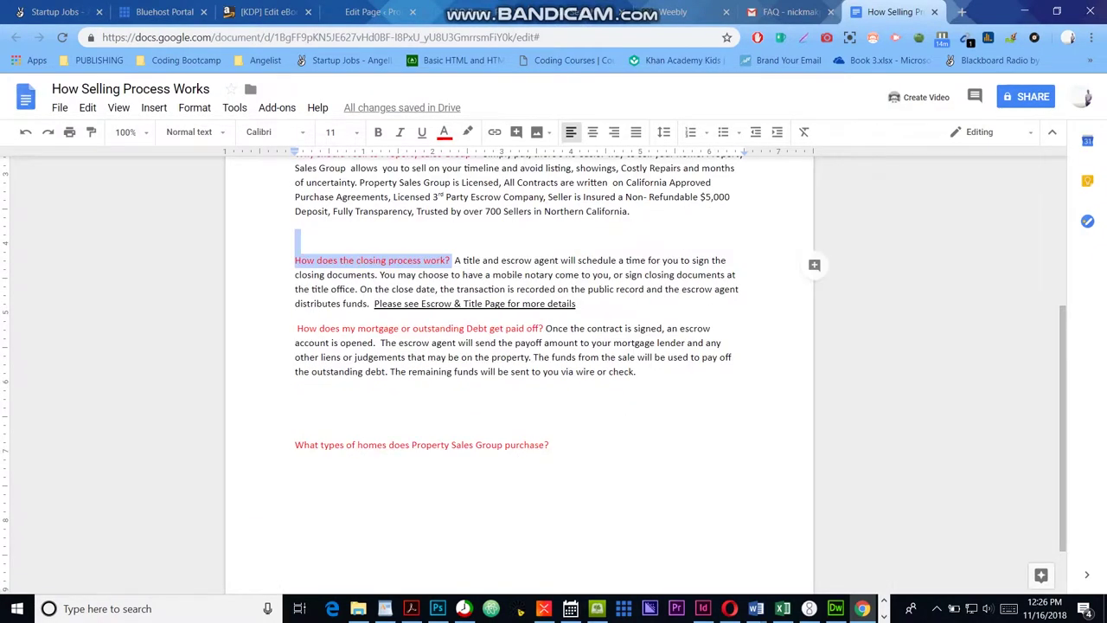
pyautogui.moveTo(544, 329); pyautogui.dragTo(295, 329)
pyautogui.hotkey('ctrl', 'c')
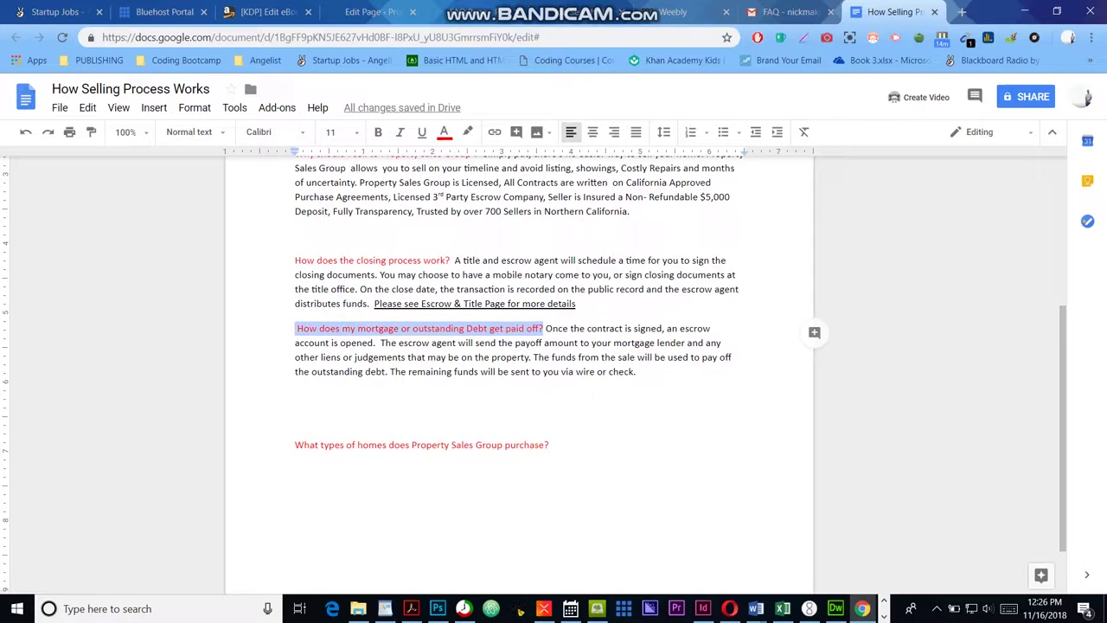
pyautogui.click(476, 11)
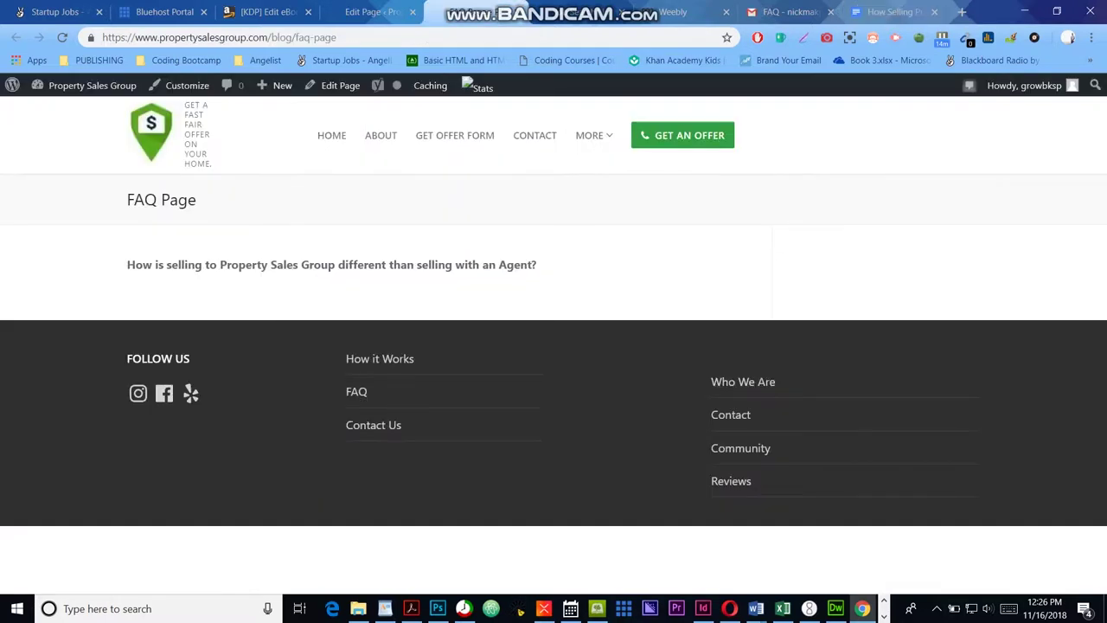
pyautogui.click(374, 11)
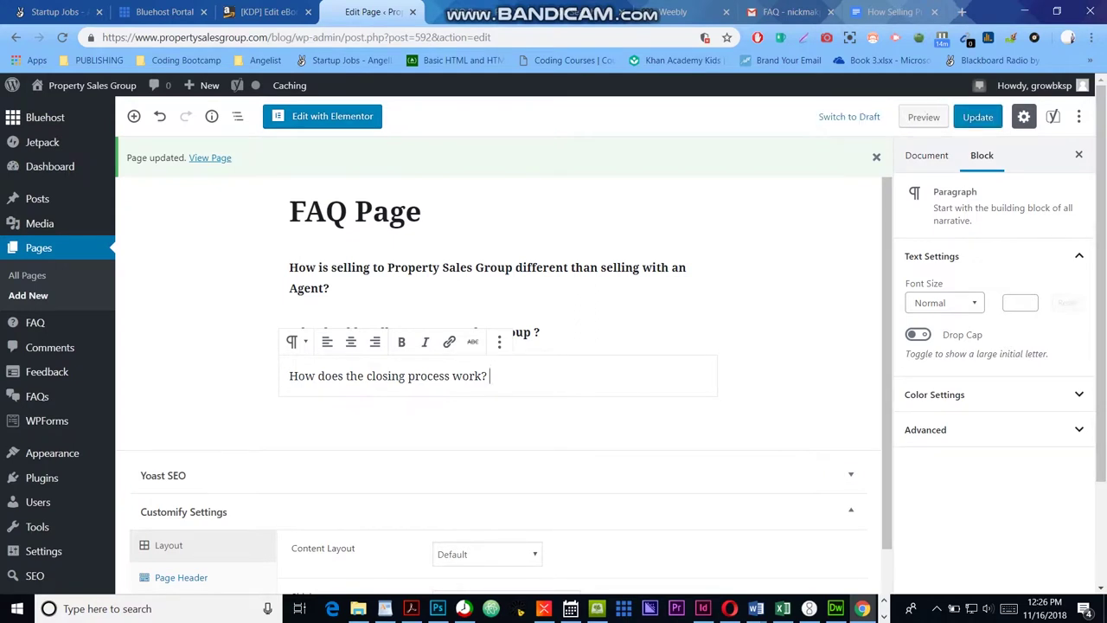
pyautogui.press('Return')
pyautogui.hotkey('ctrl', 'v')
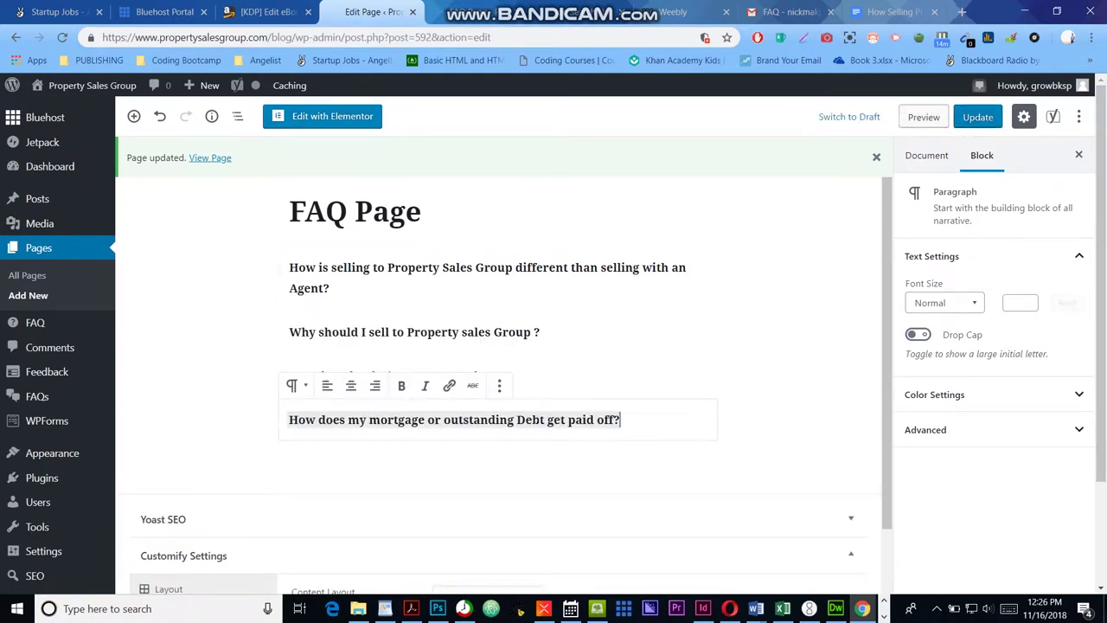
pyautogui.click(978, 117)
# Step: Copy "What types of homes does Property Sales Group purchase?" from the document, paste it at the end of the FAQ page and save
pyautogui.click(905, 9)
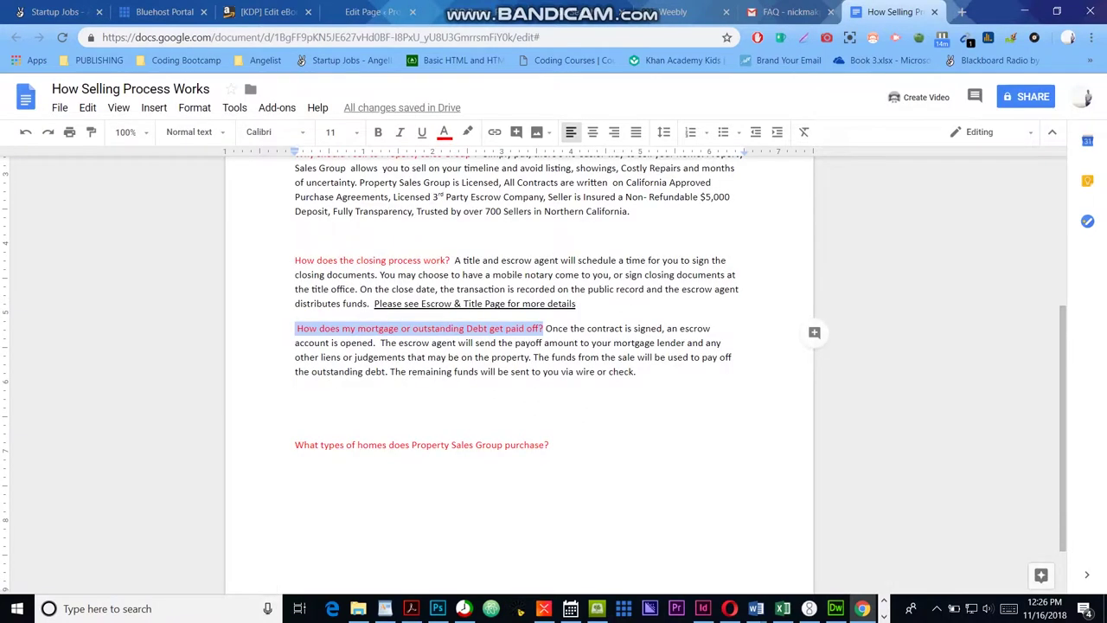
pyautogui.scroll(-1, 519, 372)
pyautogui.moveTo(551, 370); pyautogui.dragTo(295, 346)
pyautogui.hotkey('ctrl', 'c')
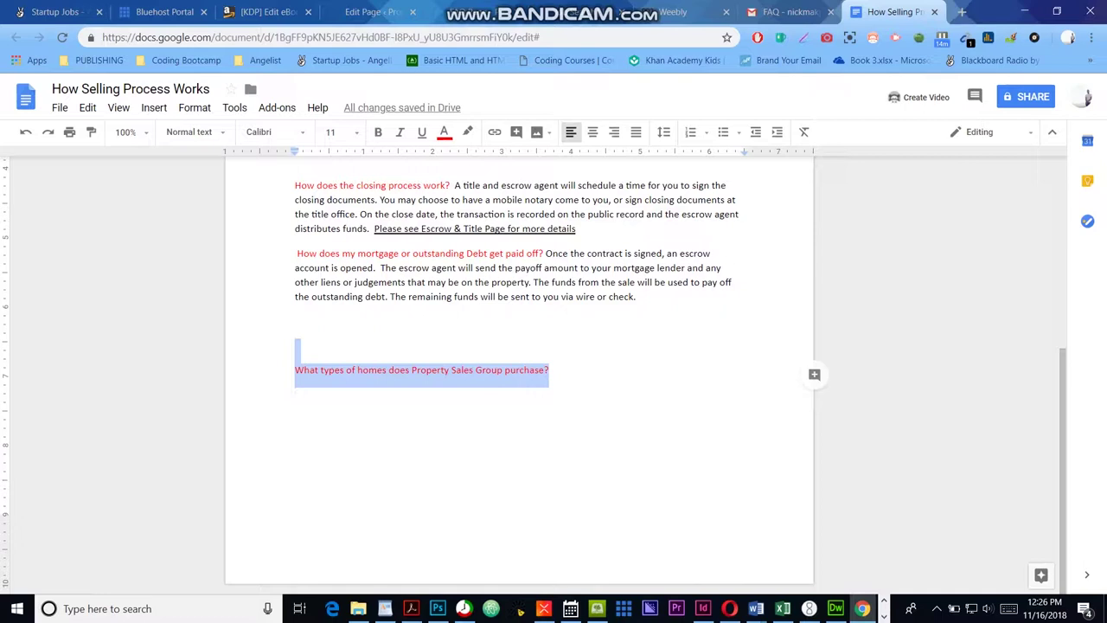
pyautogui.click(371, 11)
pyautogui.click(621, 420)
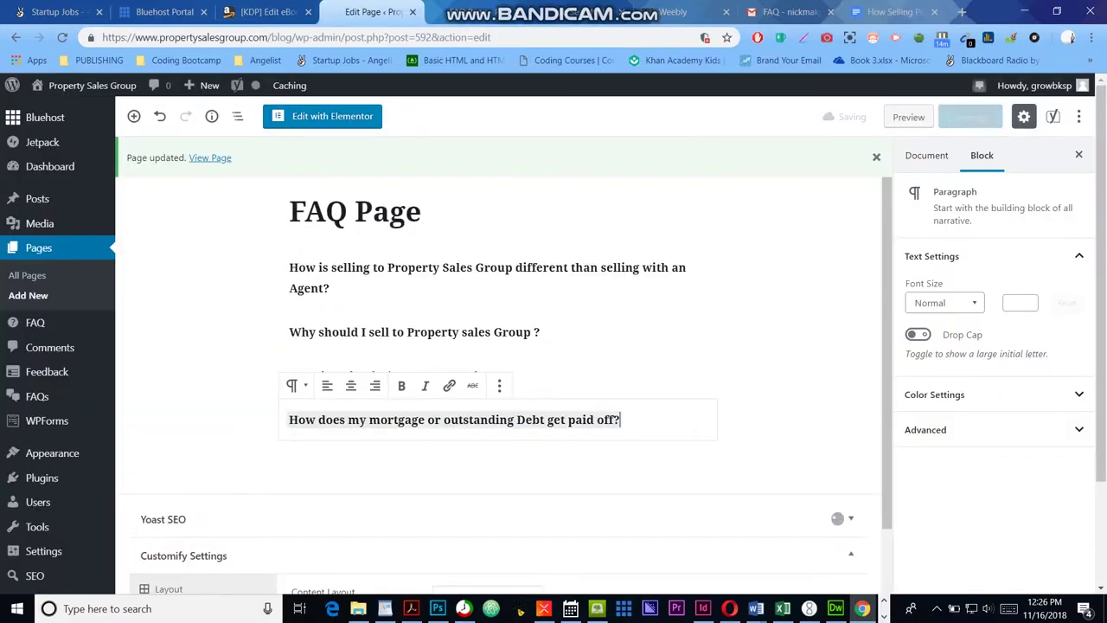
pyautogui.press('Return')
pyautogui.press('Return')
pyautogui.hotkey('ctrl', 'v')
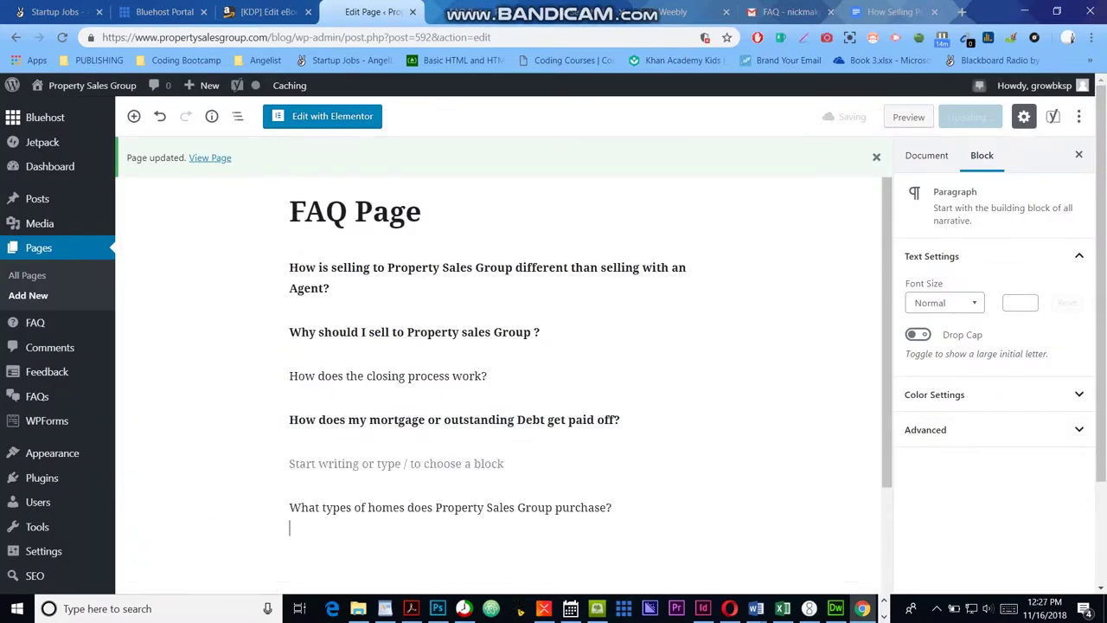
pyautogui.scroll(-1, 498, 385)
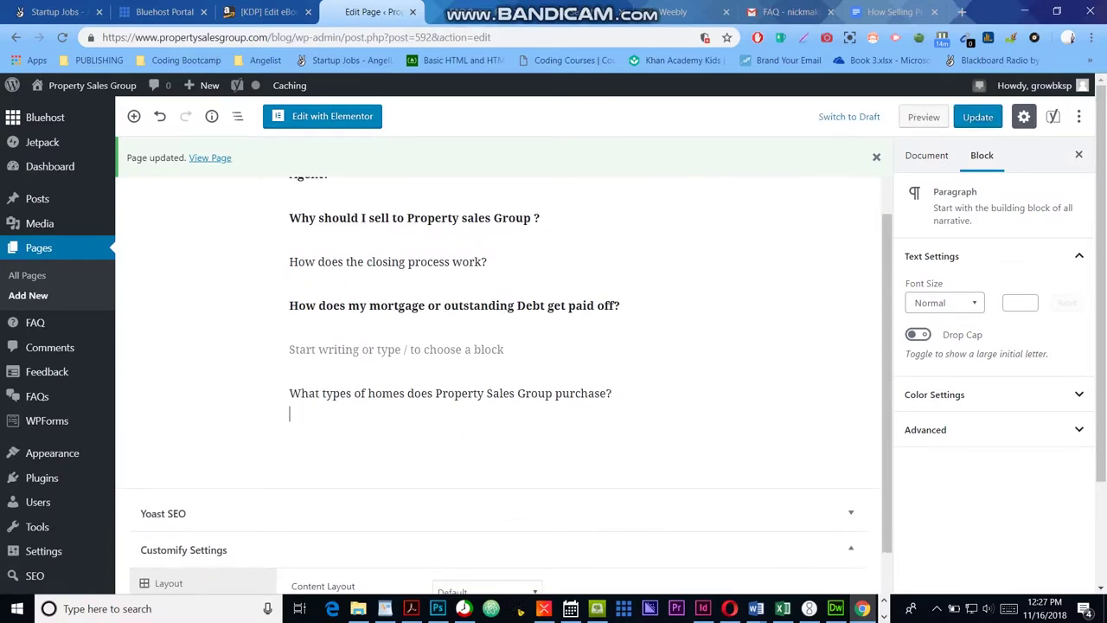
pyautogui.hotkey('ctrl', 's')
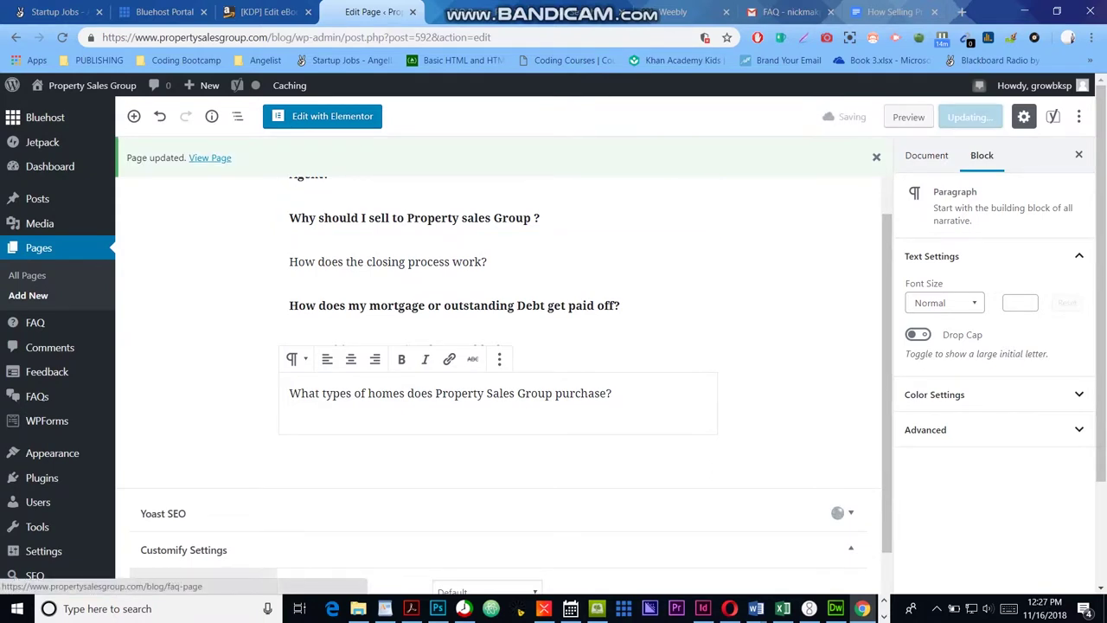
# Step: Open the updated FAQ page in a new browser tab, check how the questions look and return to the page editor
pyautogui.rightClick(208, 157)
pyautogui.click(243, 166)
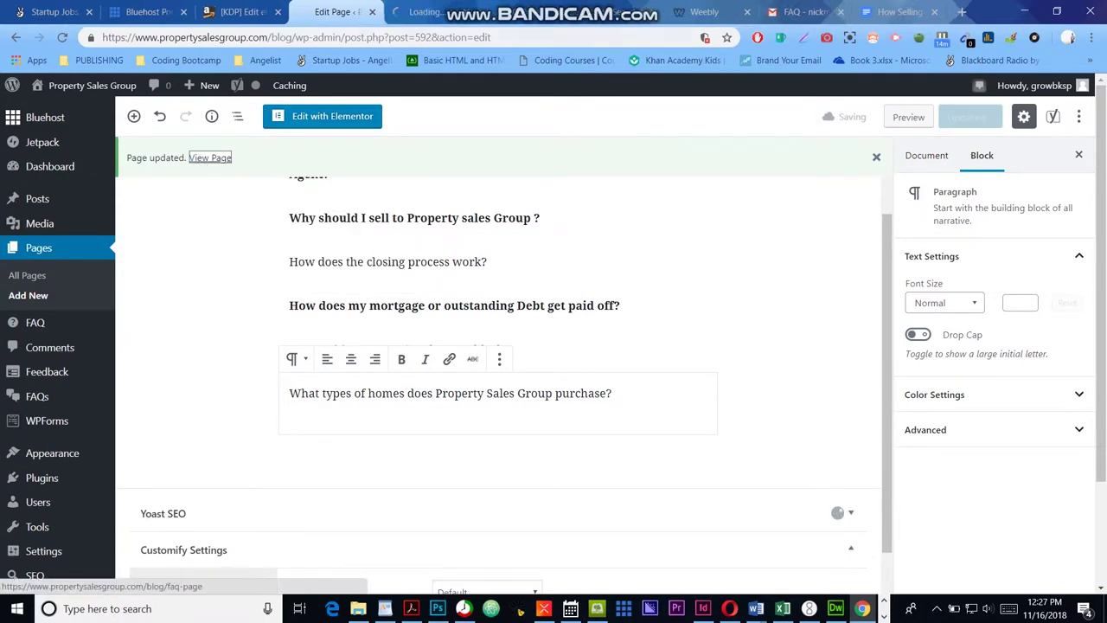
pyautogui.click(415, 12)
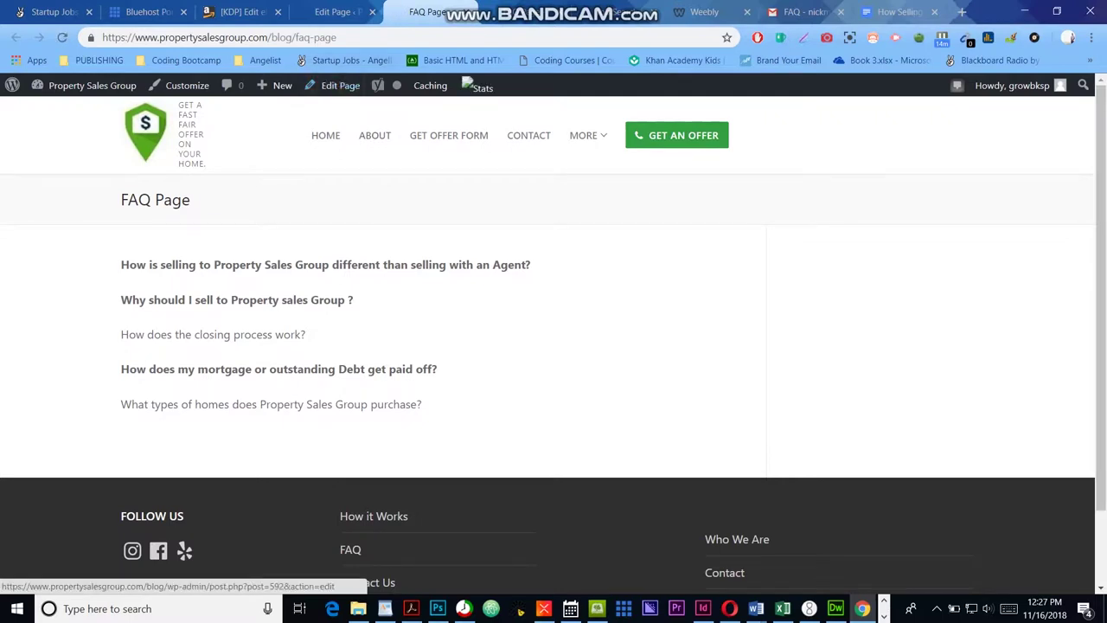
pyautogui.click(340, 11)
pyautogui.scroll(1, 498, 217)
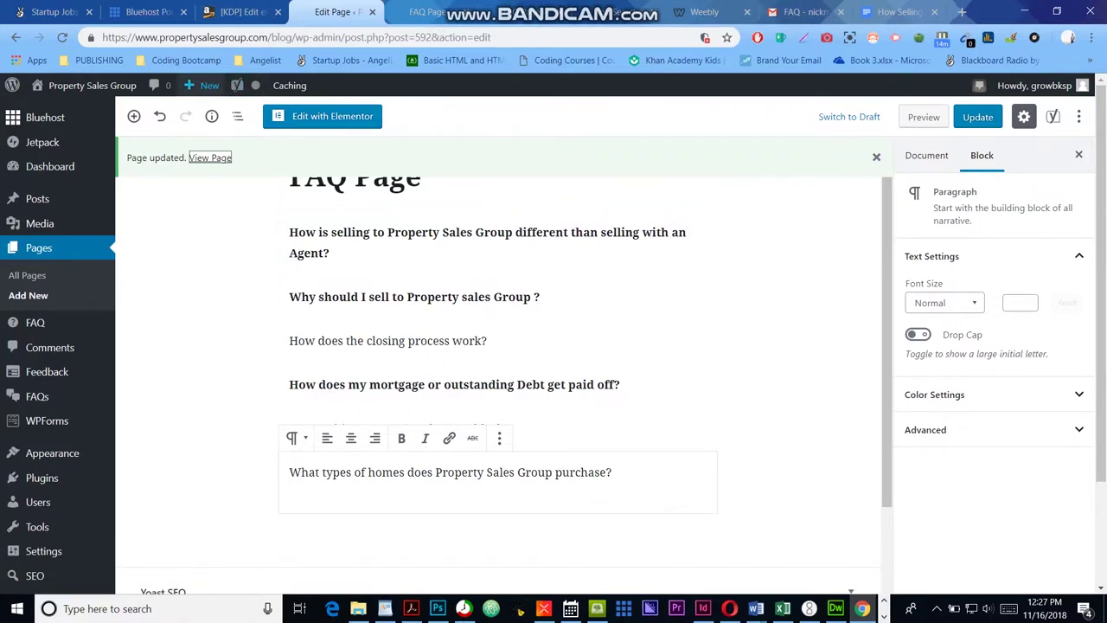
pyautogui.moveTo(206, 85)
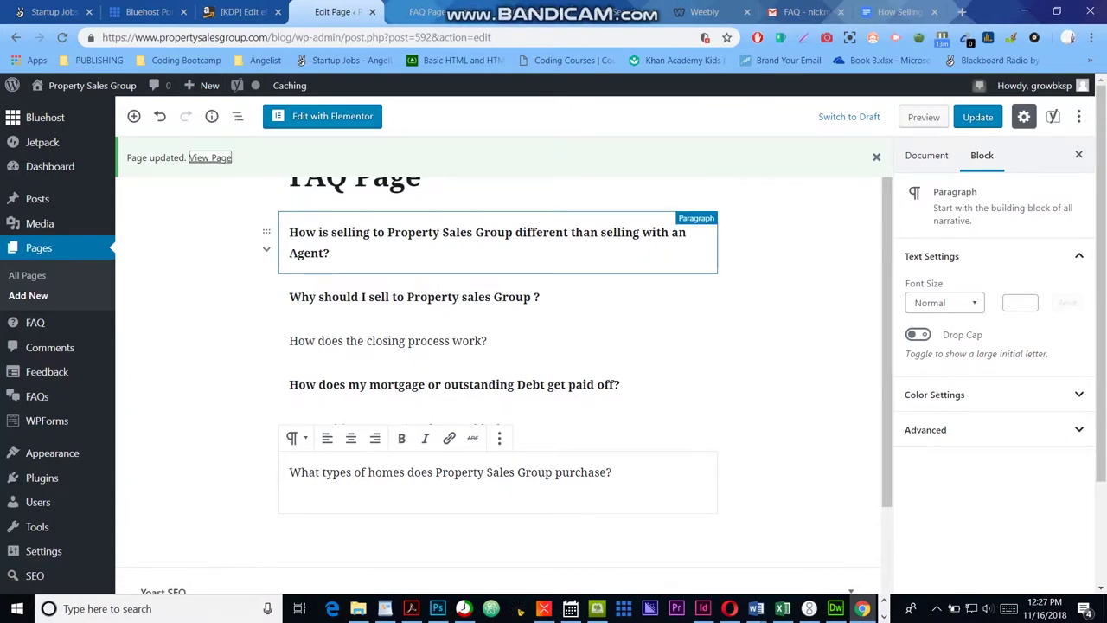
pyautogui.click(290, 492)
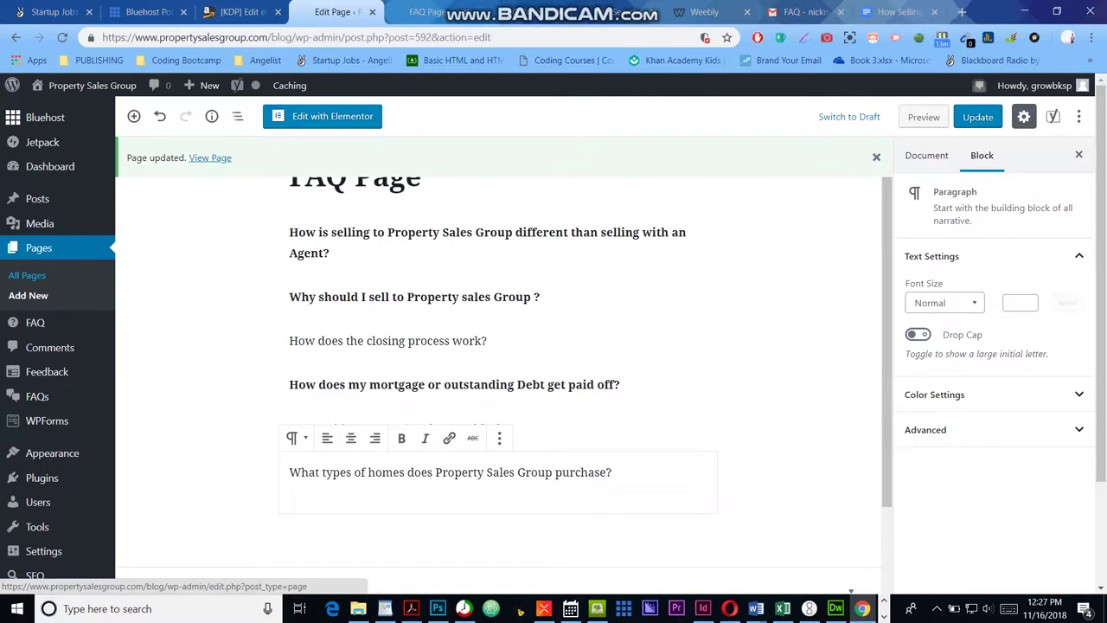
# Step: Find the existing page "How are you different from a real estate agent?" in the list of all pages and open it for editing
pyautogui.click(27, 275)
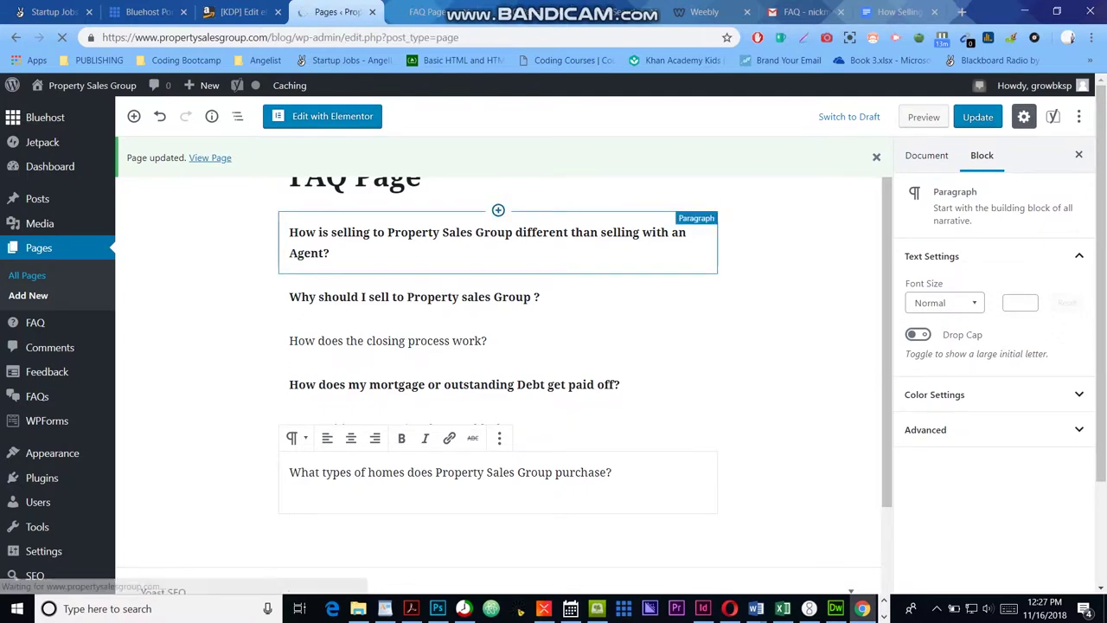
pyautogui.scroll(-1, 173, 242)
pyautogui.scroll(-7, 346, 321)
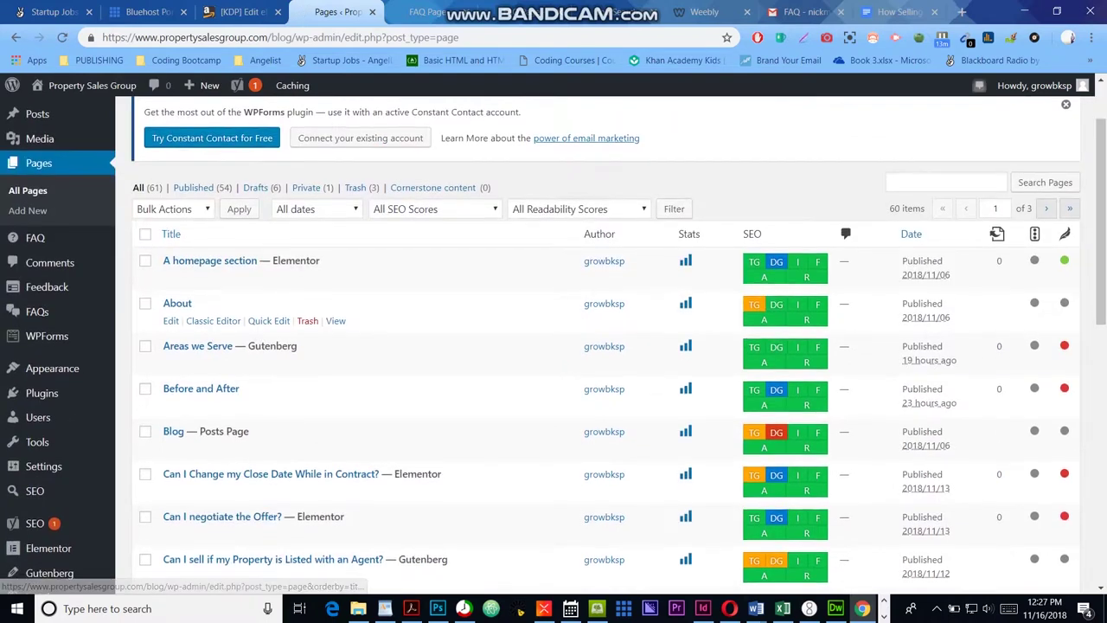
pyautogui.scroll(-1, 398, 320)
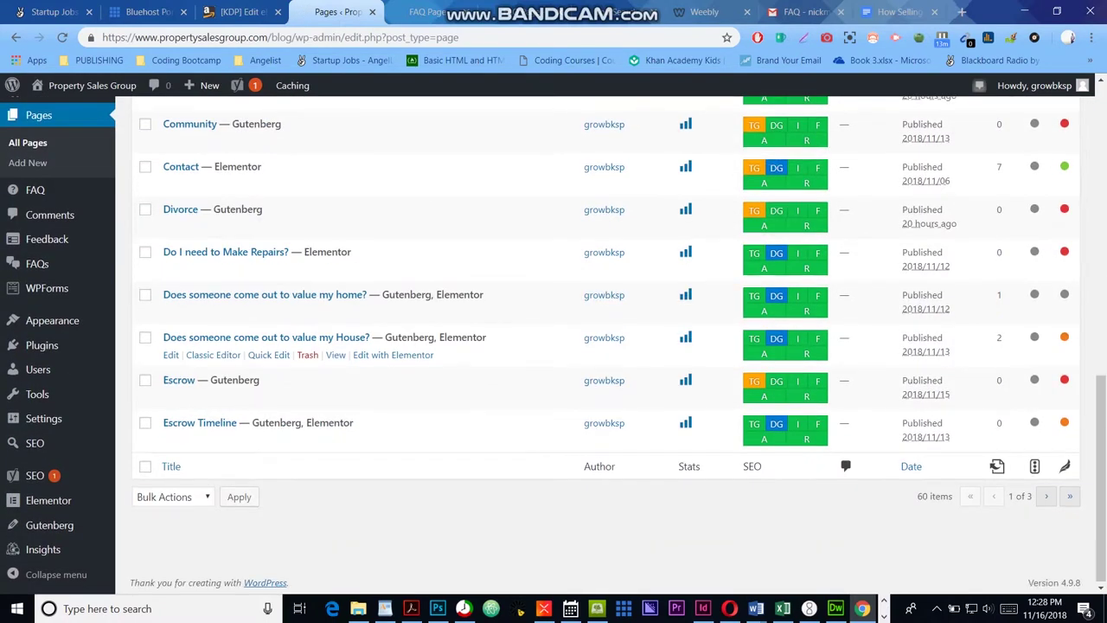
pyautogui.click(1046, 496)
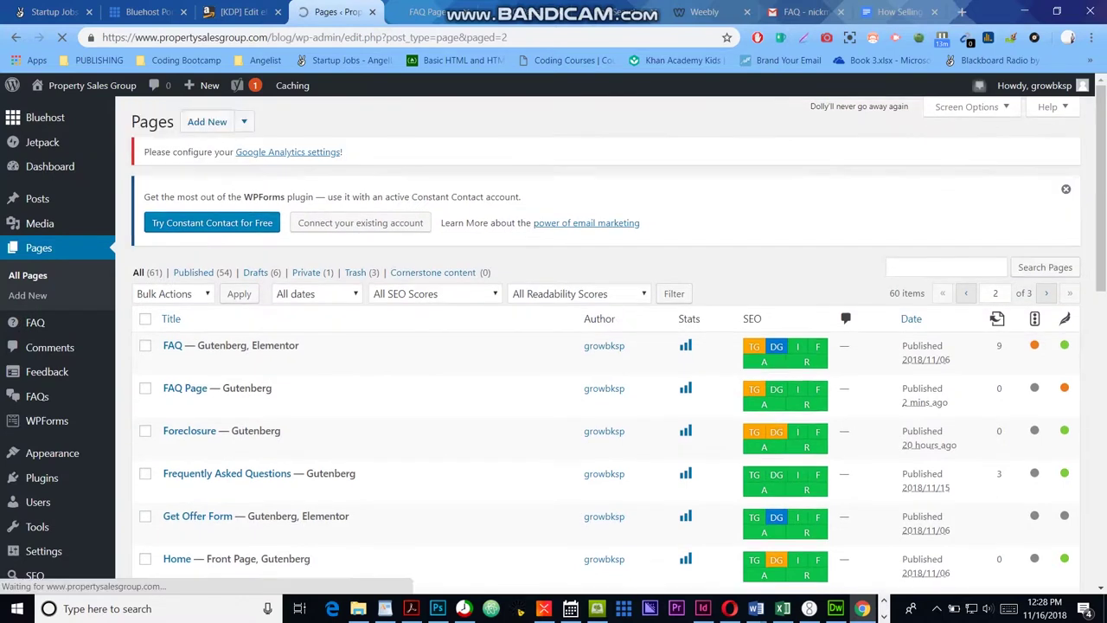
pyautogui.scroll(-3, 554, 346)
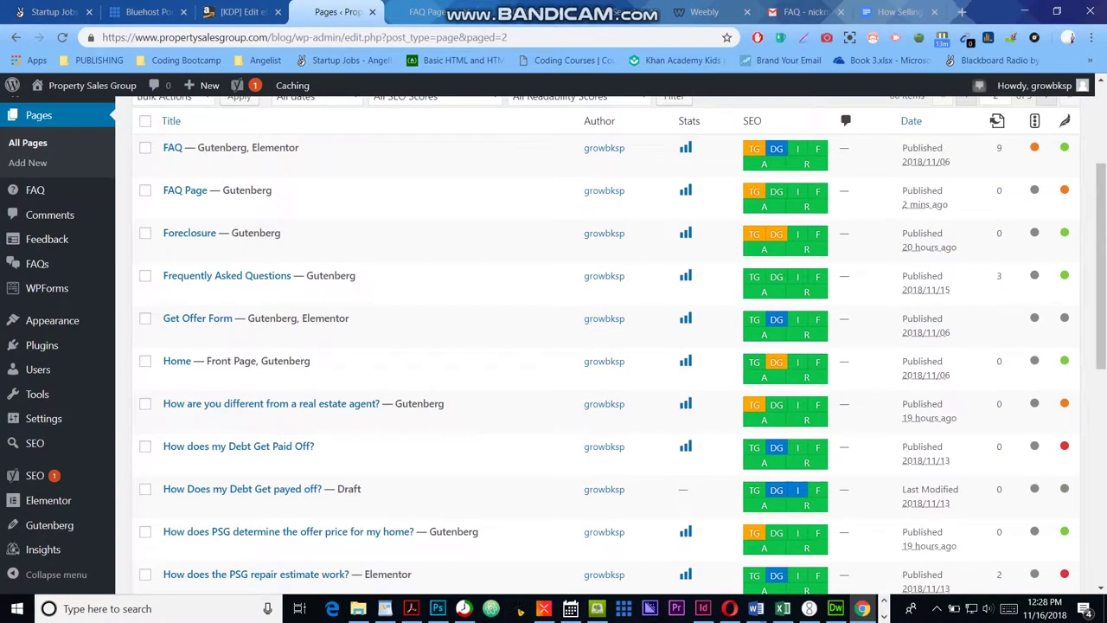
pyautogui.scroll(-1, 554, 346)
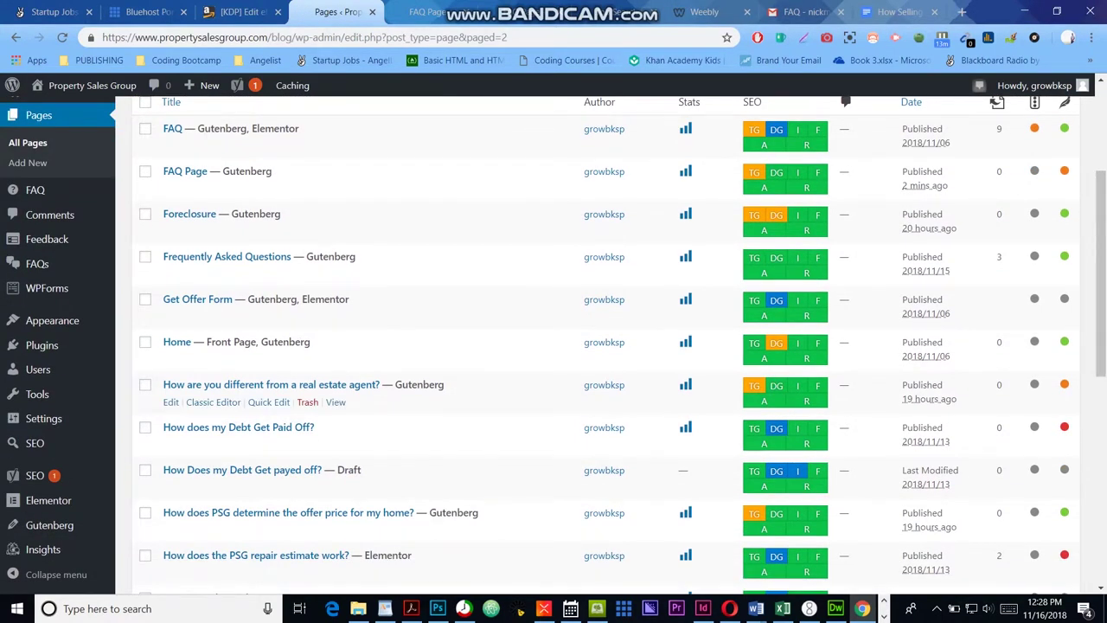
pyautogui.scroll(-4, 346, 398)
pyautogui.scroll(2, 346, 398)
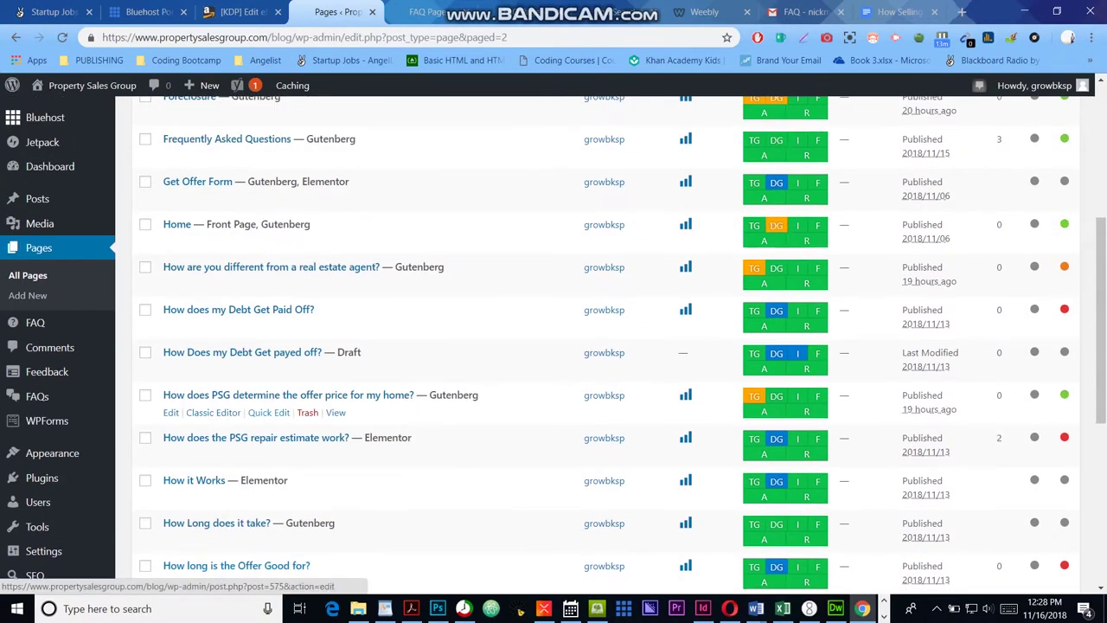
pyautogui.click(170, 285)
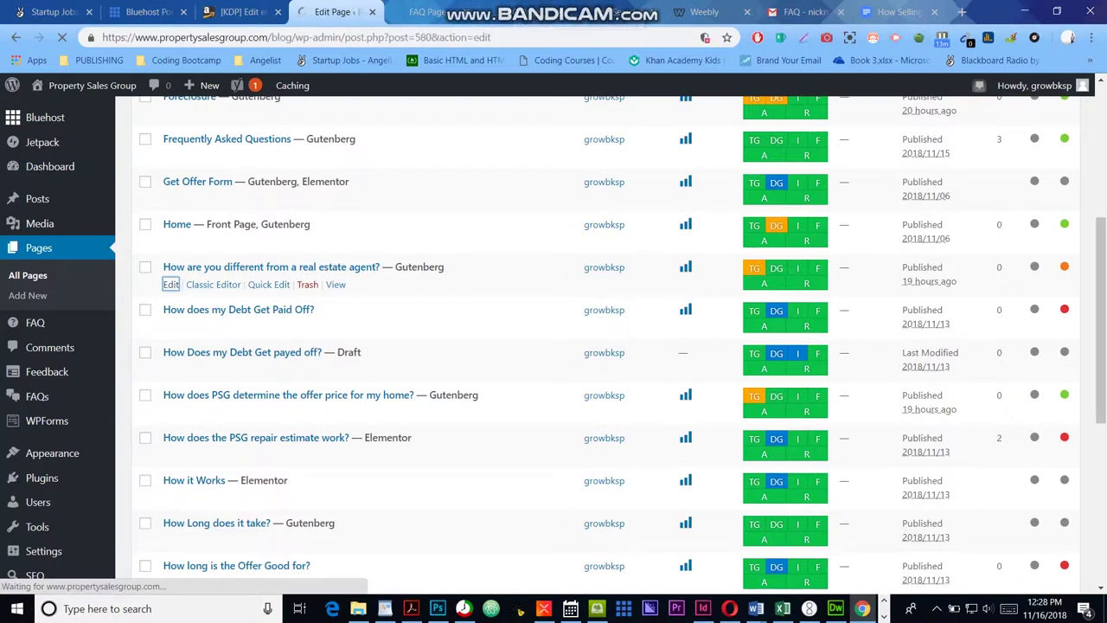
# Step: Copy the question "How is selling to Property Sales Group different than selling with an Agent?" from the selling process document again
pyautogui.click(900, 12)
pyautogui.scroll(4, 519, 372)
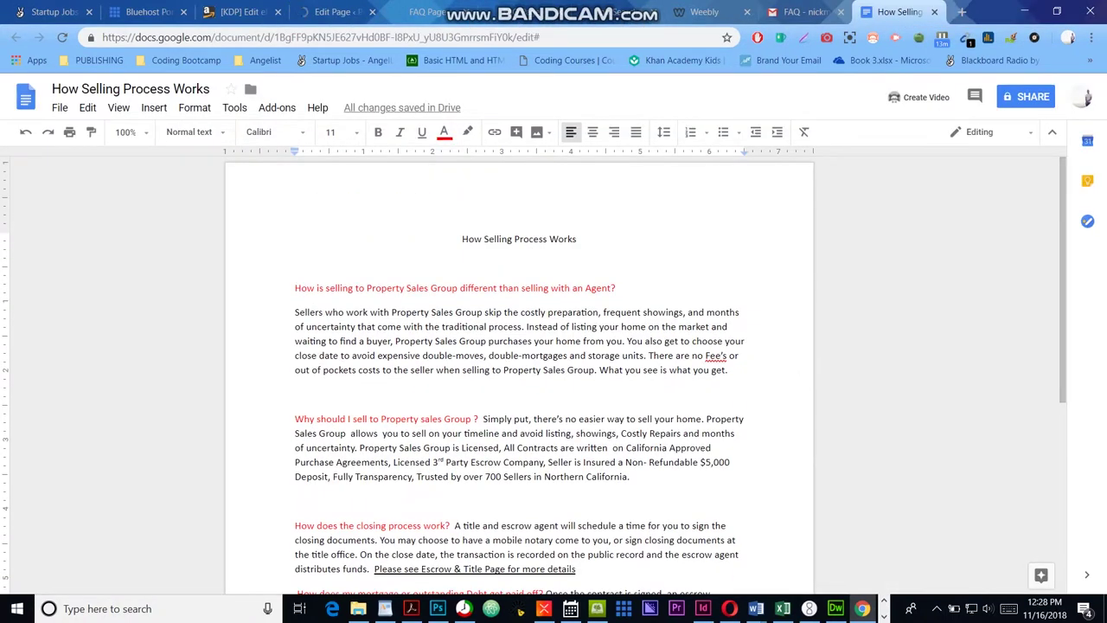
pyautogui.moveTo(617, 289); pyautogui.dragTo(312, 268)
pyautogui.hotkey('ctrl', 'c')
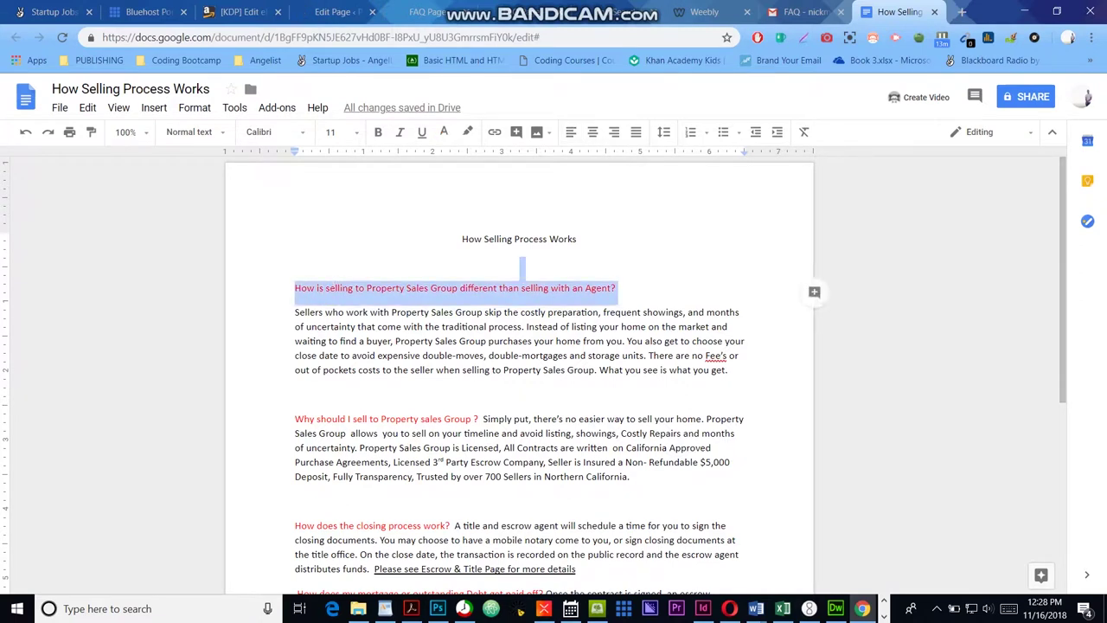
# Step: Replace the title of the page "How are you different from a real estate agent?" with the copied question about selling to Property Sales Group
pyautogui.click(341, 12)
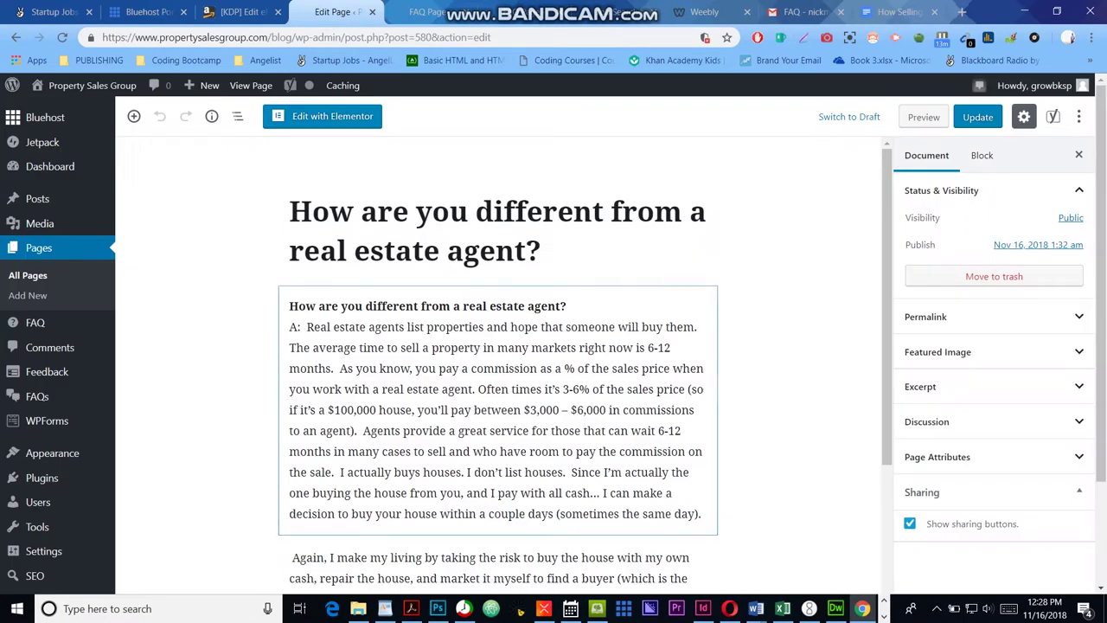
pyautogui.moveTo(542, 251); pyautogui.dragTo(447, 251)
pyautogui.hotkey('ctrl', 'a')
pyautogui.hotkey('ctrl', 'v')
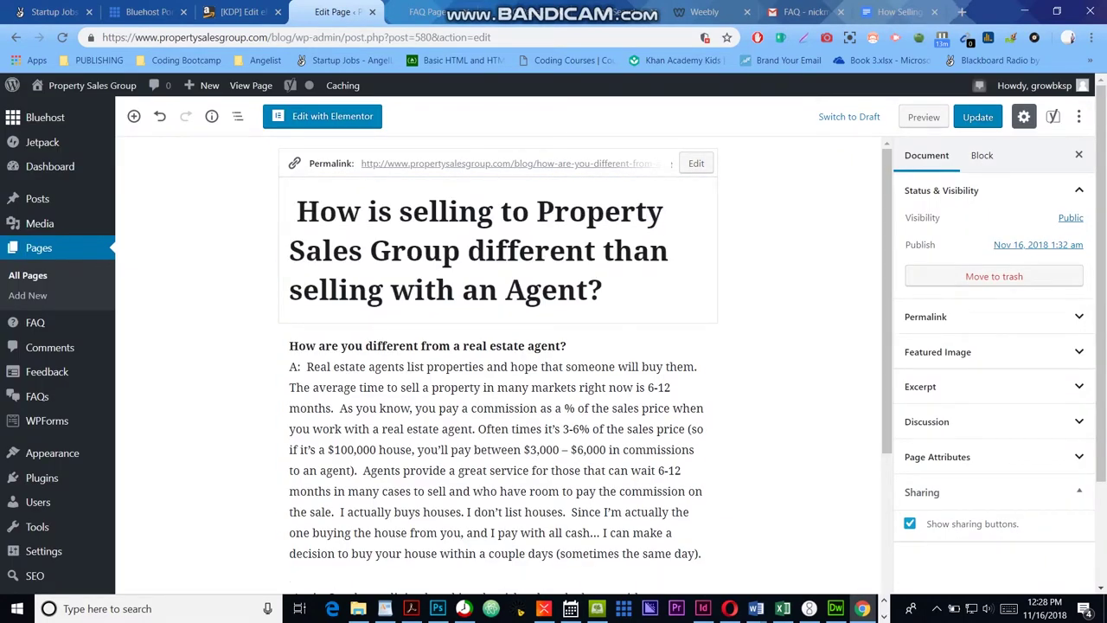
# Step: Delete both existing body paragraphs about real estate agents from the page, leaving an empty block below the title
pyautogui.click(496, 450)
pyautogui.hotkey('ctrl', 'a')
pyautogui.press('Delete')
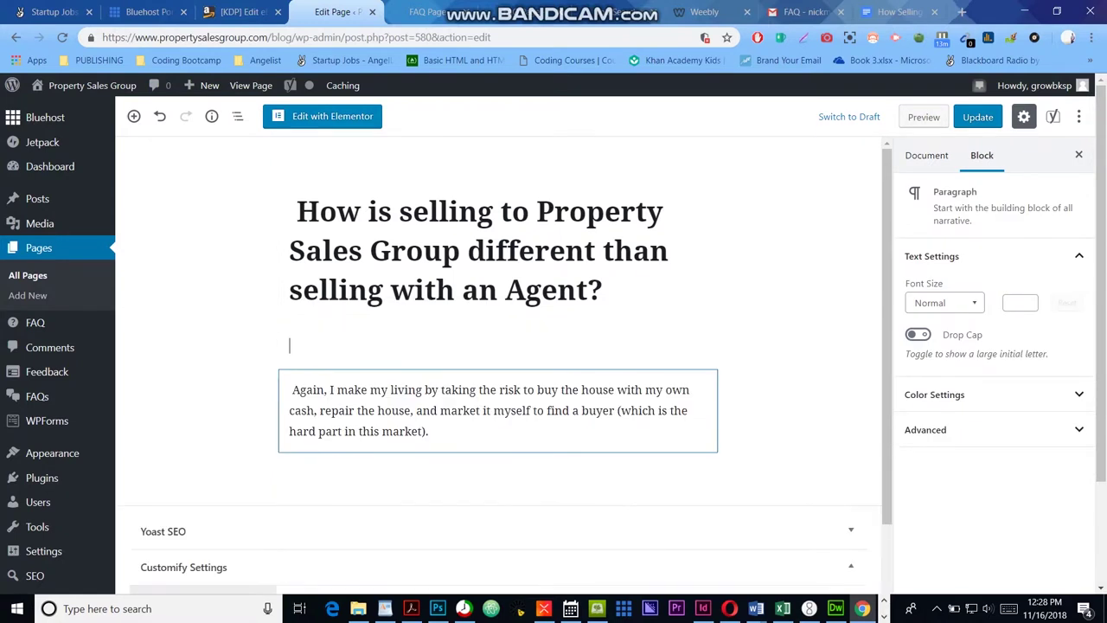
pyautogui.click(428, 431)
pyautogui.hotkey('ctrl', 'a')
pyautogui.hotkey('ctrl', 'a')
pyautogui.press('Delete')
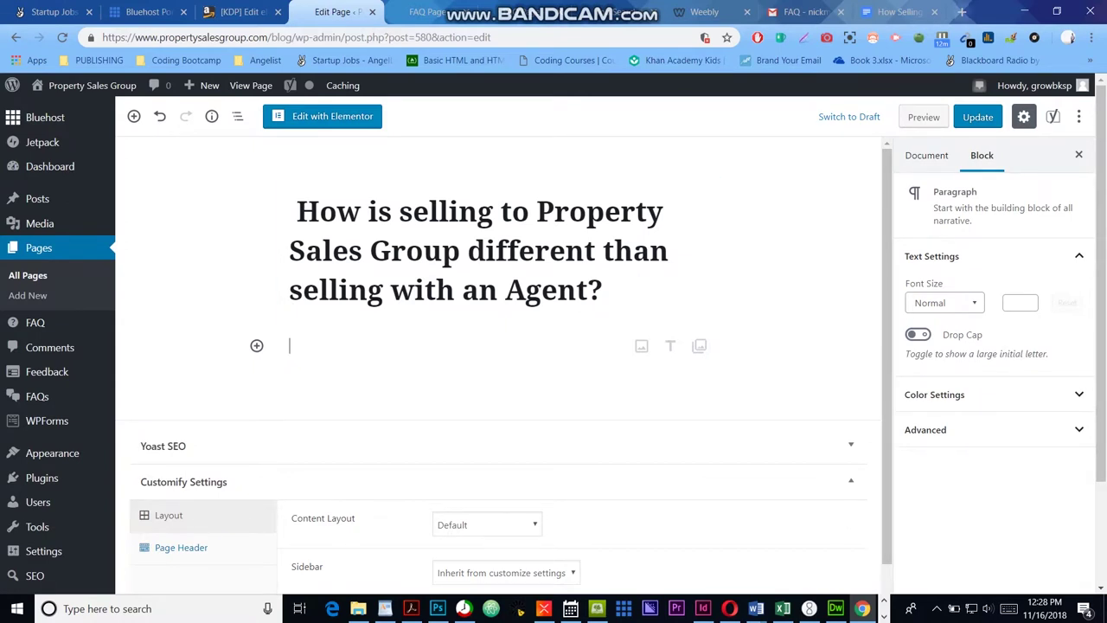
# Step: Copy the answer paragraph beginning "Sellers who work with Property Sales Group" from the selling process document and paste it into the page body
pyautogui.click(901, 11)
pyautogui.moveTo(729, 371); pyautogui.dragTo(295, 312)
pyautogui.hotkey('ctrl', 'c')
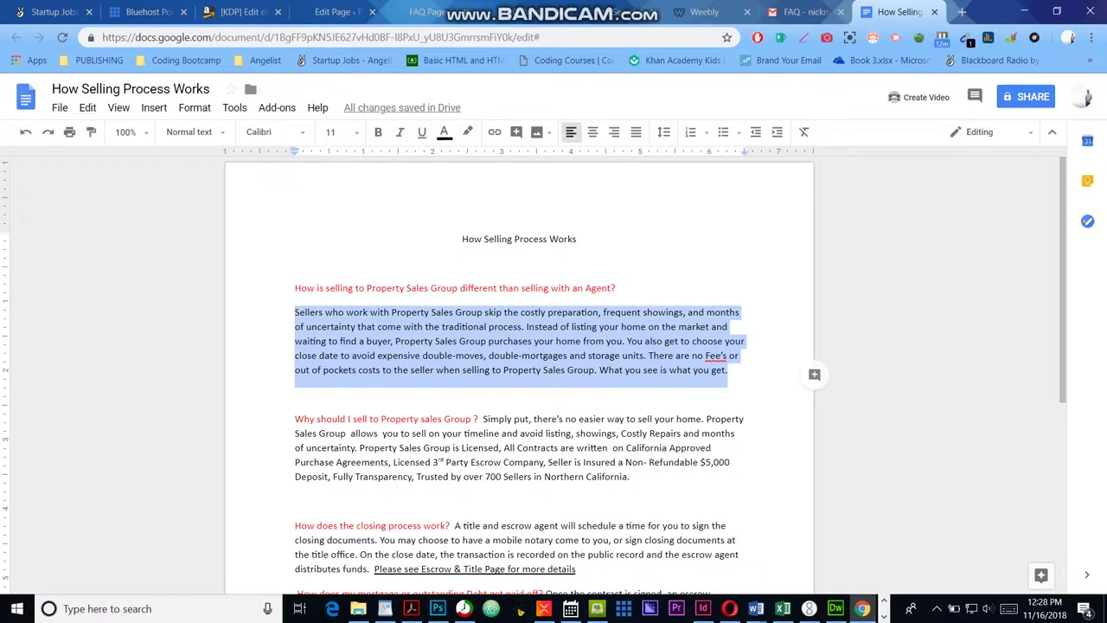
pyautogui.click(337, 11)
pyautogui.hotkey('ctrl', 'v')
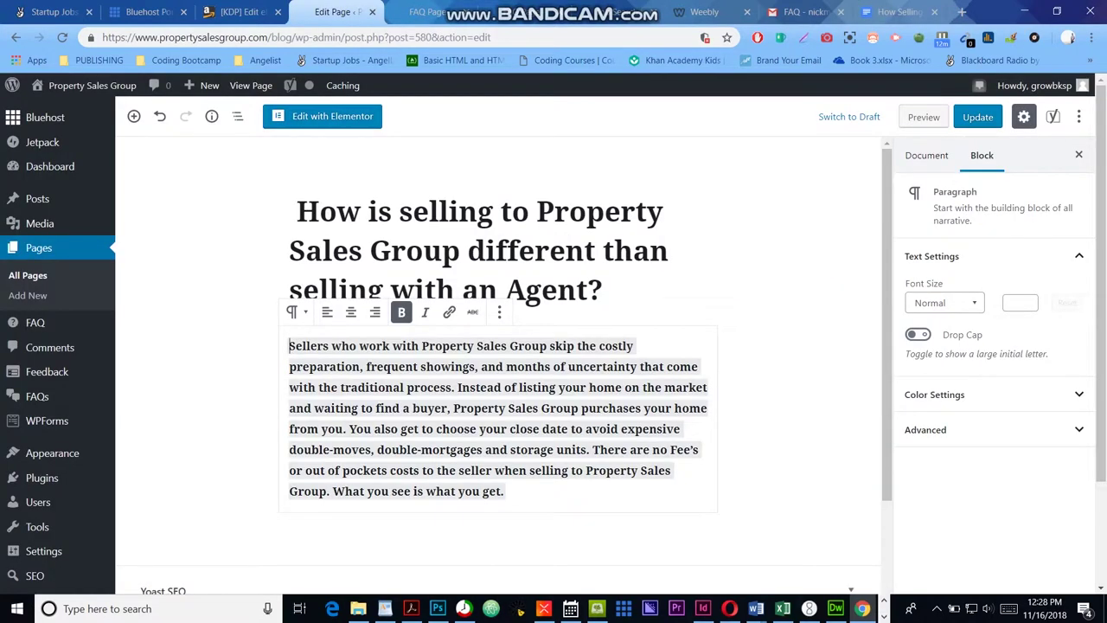
# Step: Remove the bold formatting from the pasted answer paragraph and save the page
pyautogui.click(474, 407)
pyautogui.hotkey('ctrl', 'b')
pyautogui.hotkey('ctrl', 's')
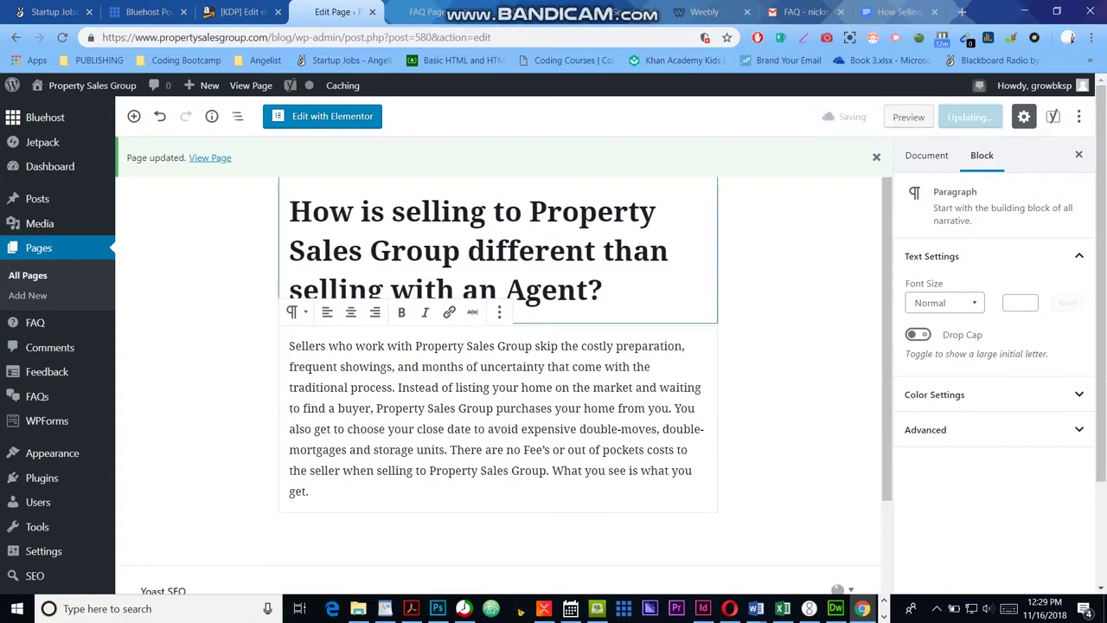
# Step: View the updated page in a new browser tab, copy its web address, close the old FAQ page tab and return to the editor
pyautogui.rightClick(207, 158)
pyautogui.click(270, 168)
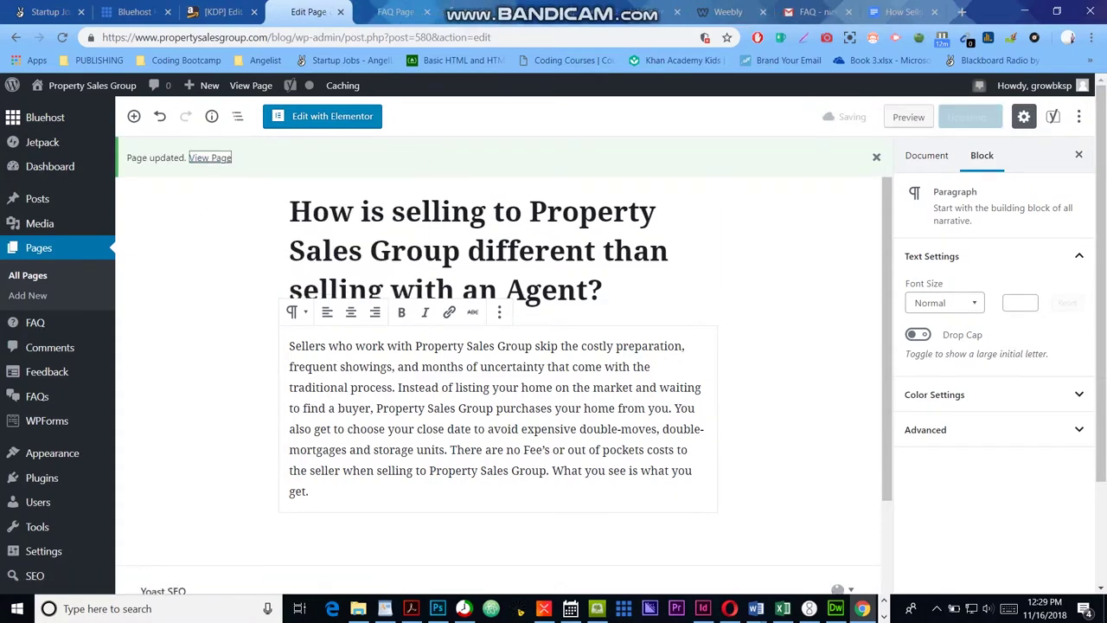
pyautogui.click(467, 12)
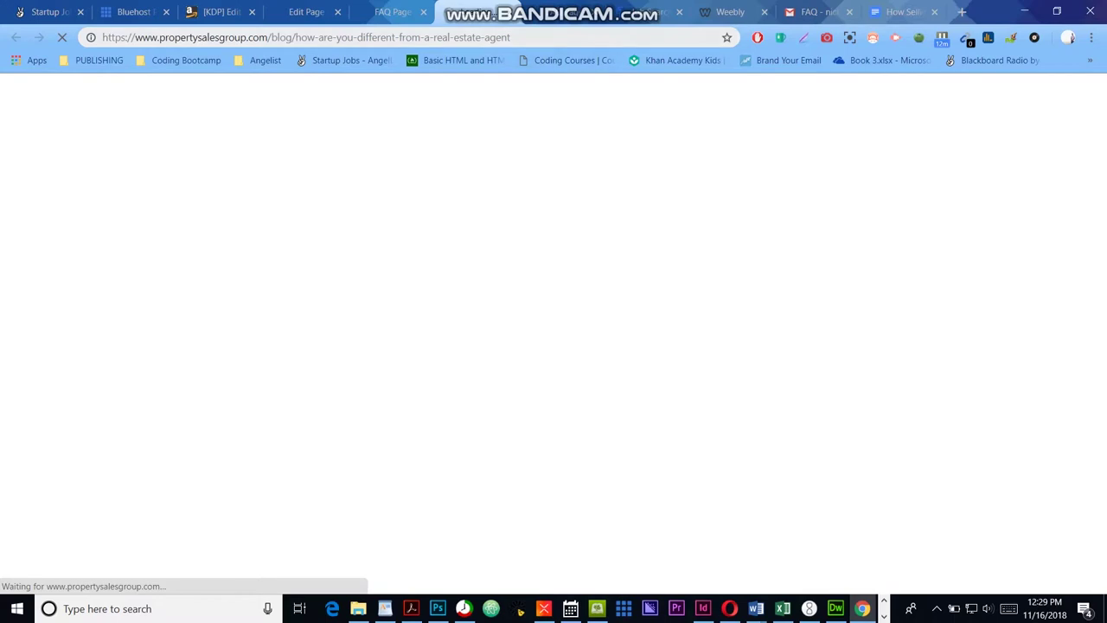
pyautogui.click(467, 37)
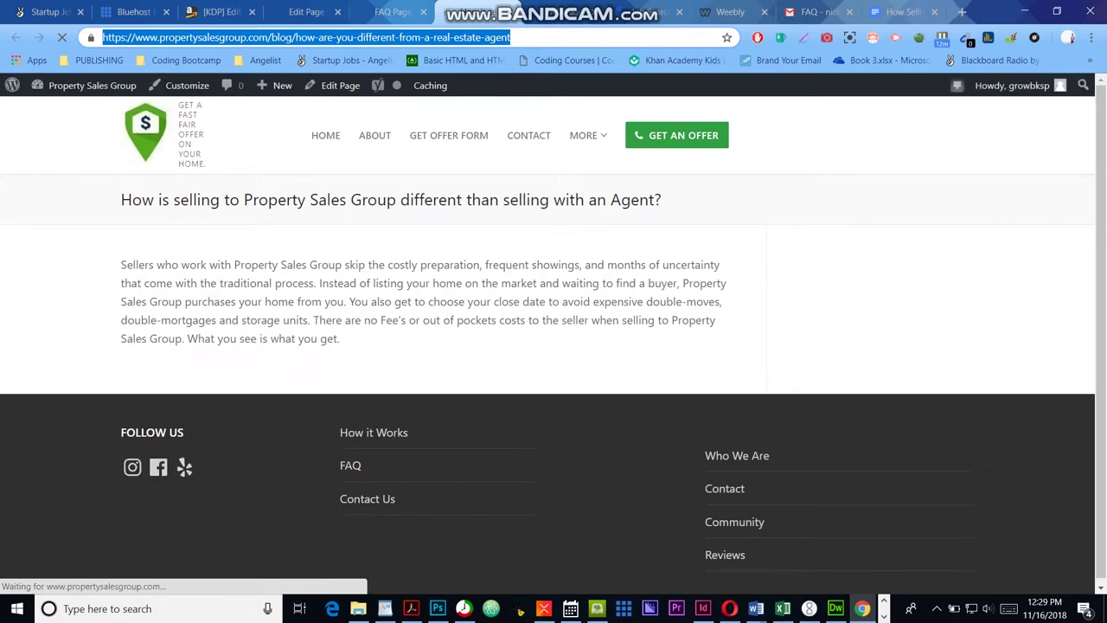
pyautogui.click(393, 12)
pyautogui.hotkey('ctrl', 'w')
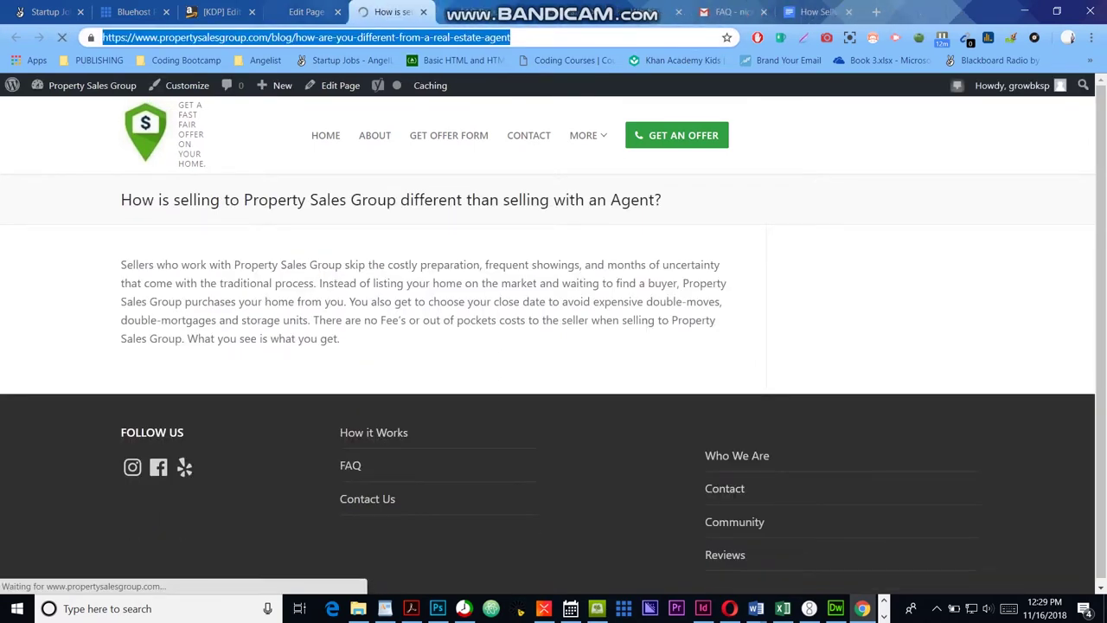
pyautogui.hotkey('ctrl', 'pageup')
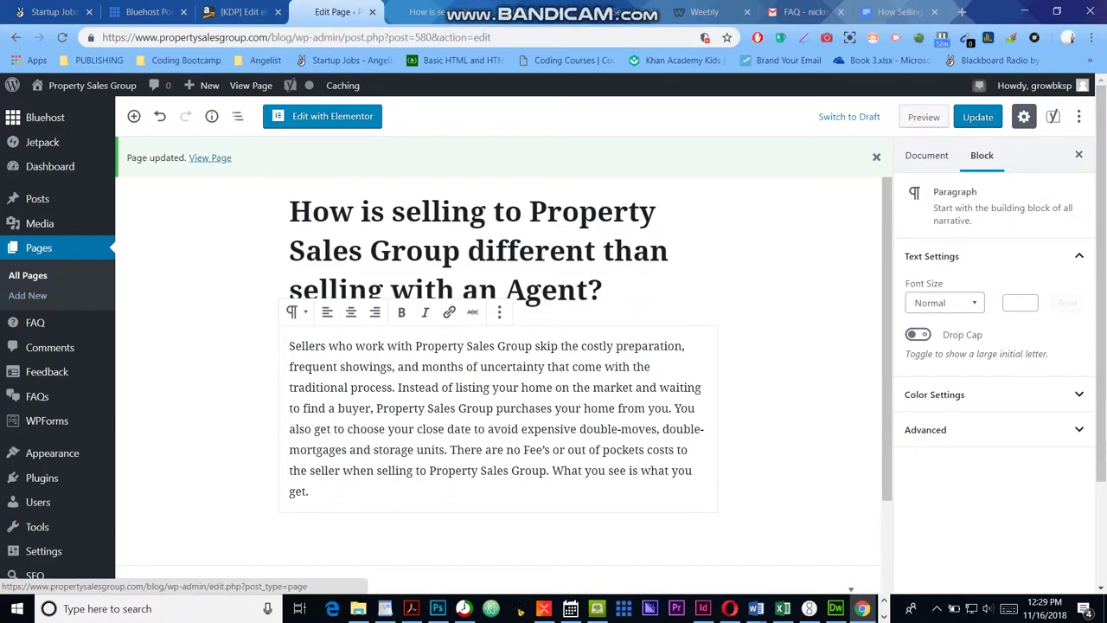
# Step: Open the list of all pages and move the duplicate "Can I stay in My House after my Close Date?" page to the trash
pyautogui.click(27, 295)
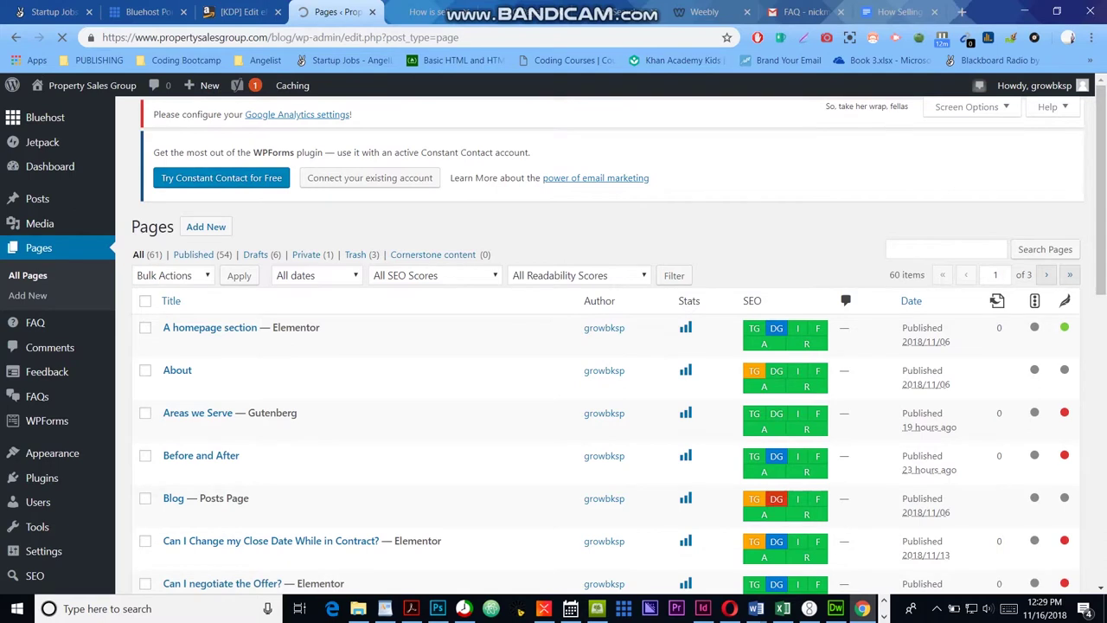
pyautogui.scroll(-5, 554, 346)
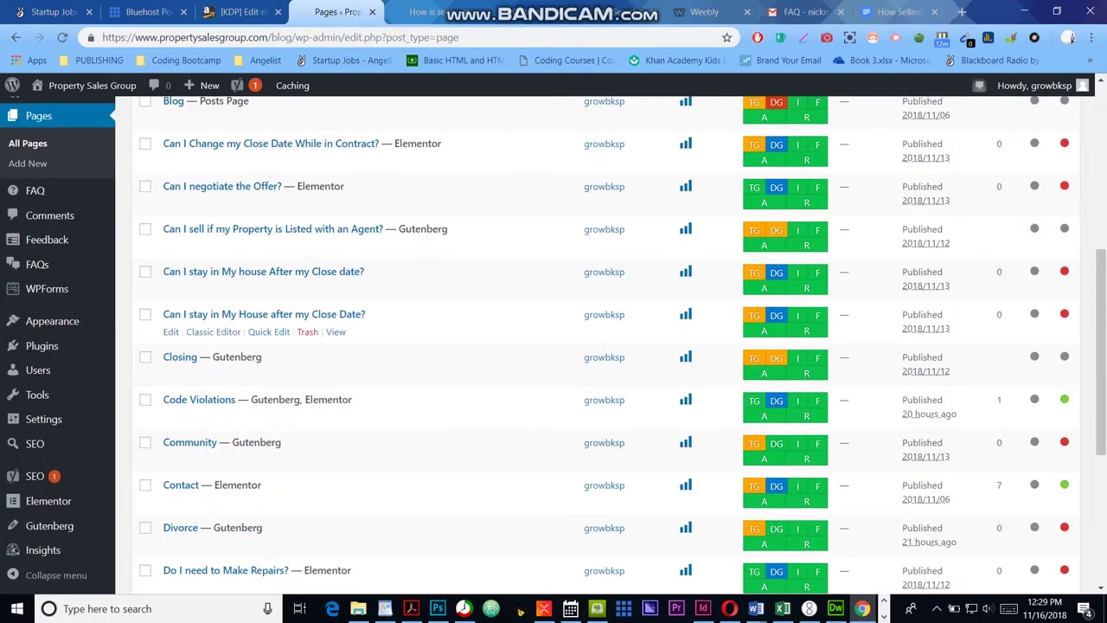
pyautogui.click(307, 332)
# Step: Find "FAQ Page" on the second page of the pages list and open it for editing
pyautogui.scroll(-3, 259, 372)
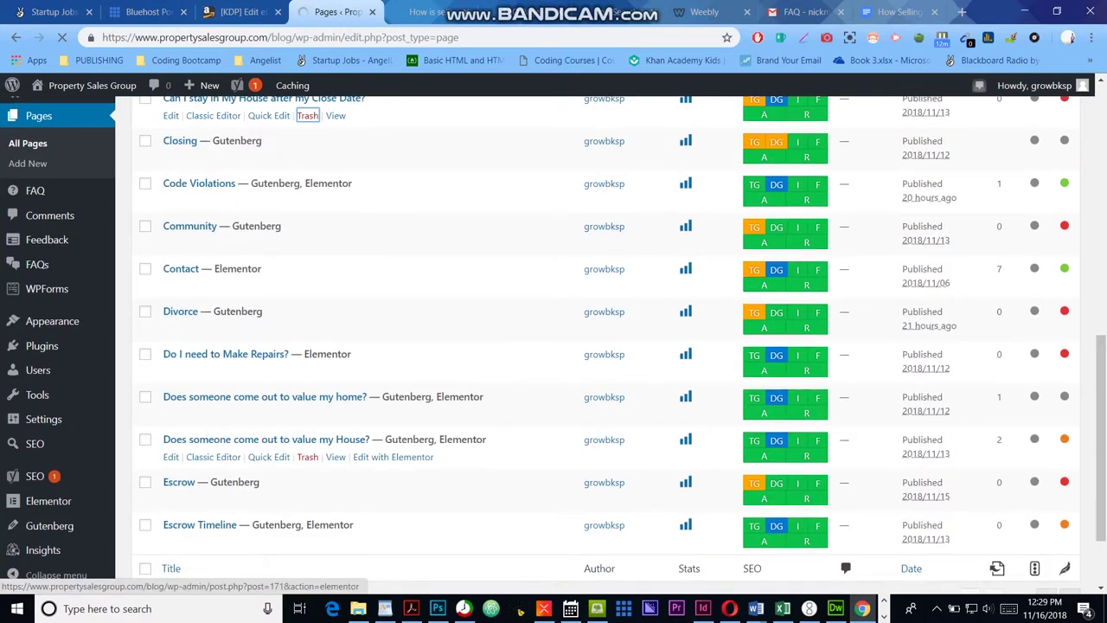
pyautogui.scroll(-2, 390, 445)
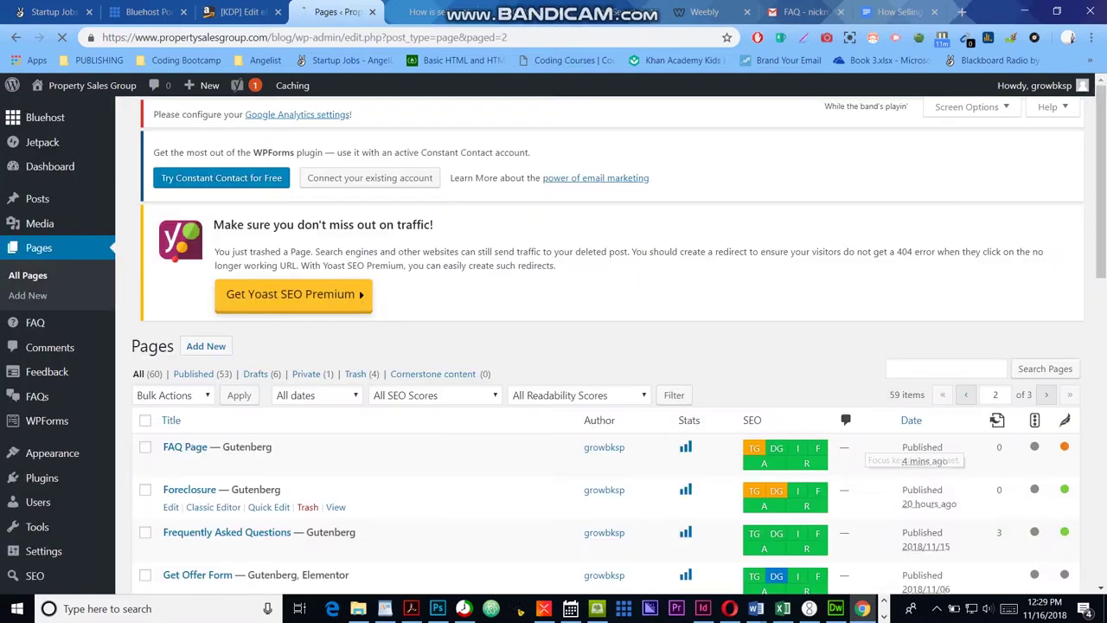
pyautogui.scroll(-3, 606, 346)
pyautogui.scroll(-5, 606, 346)
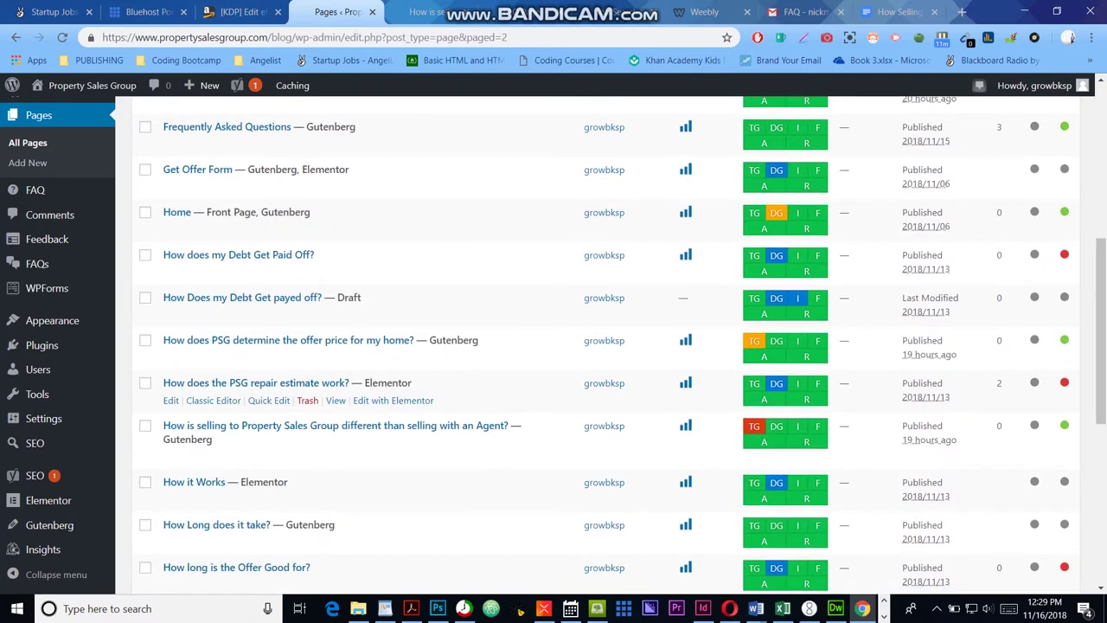
pyautogui.scroll(-2, 606, 389)
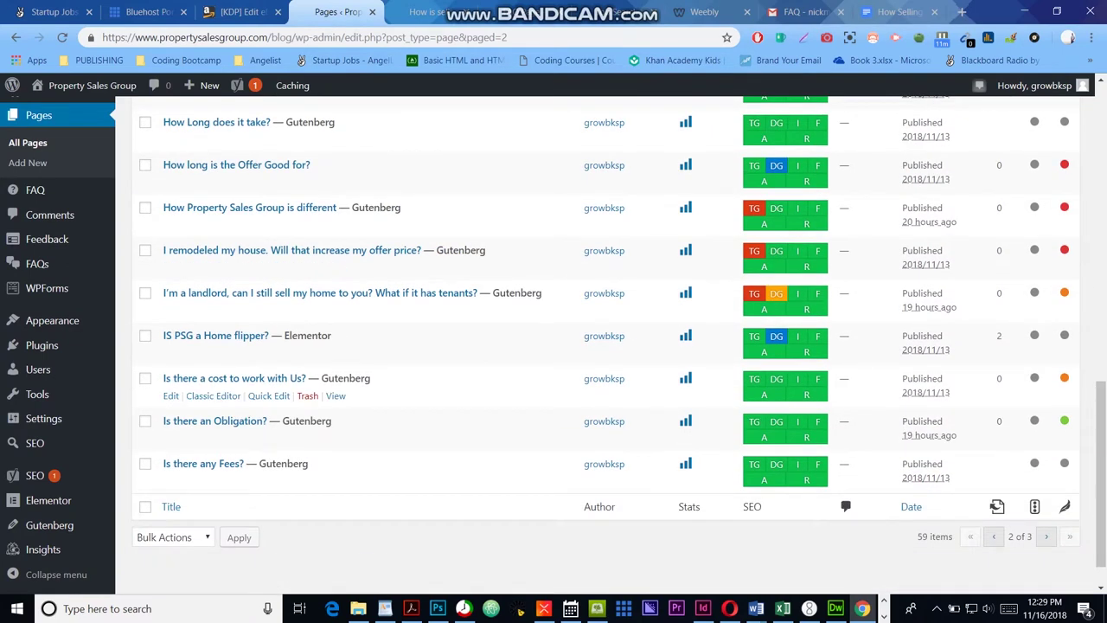
pyautogui.scroll(4, 606, 389)
pyautogui.scroll(2, 346, 398)
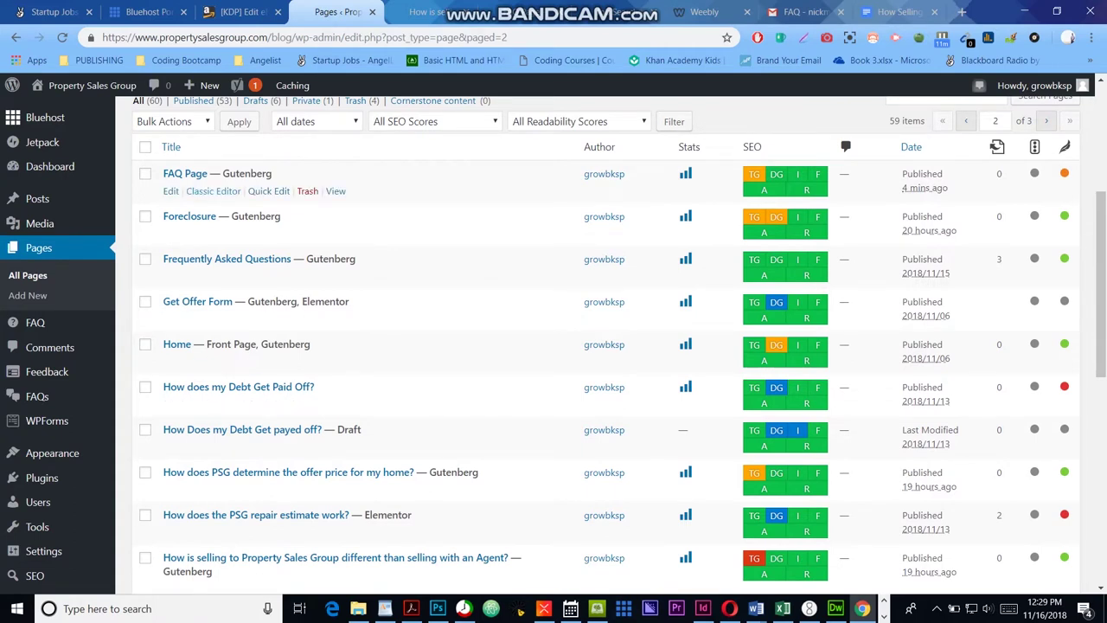
pyautogui.click(170, 190)
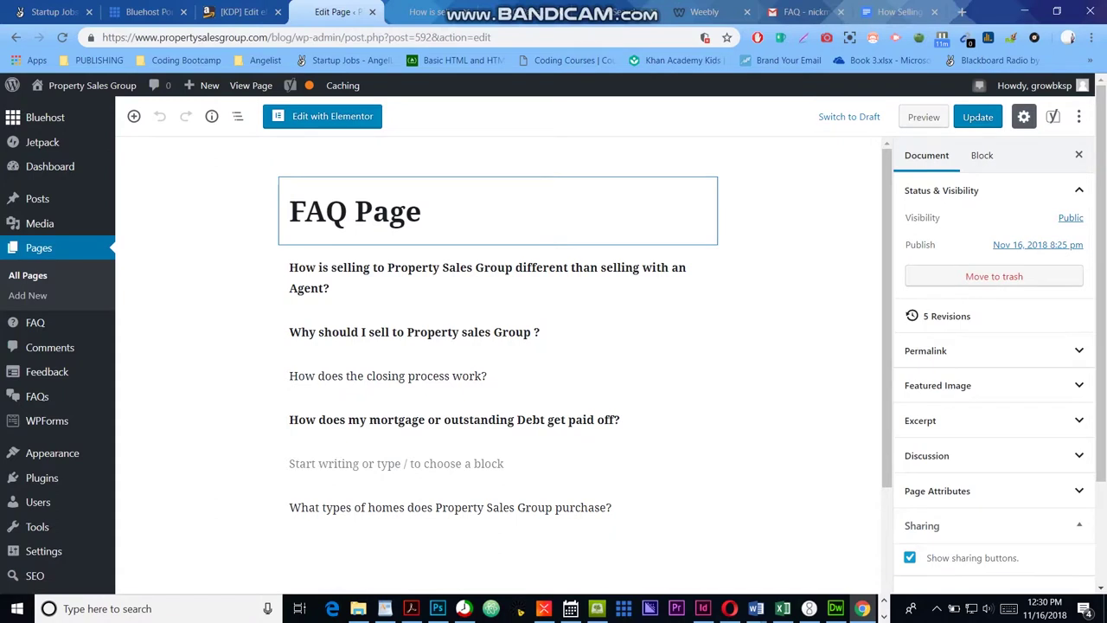
# Step: Try to insert a link to the selling-with-an-Agent page in the first FAQ question without selecting its text, and undo it
pyautogui.scroll(-1, 497, 429)
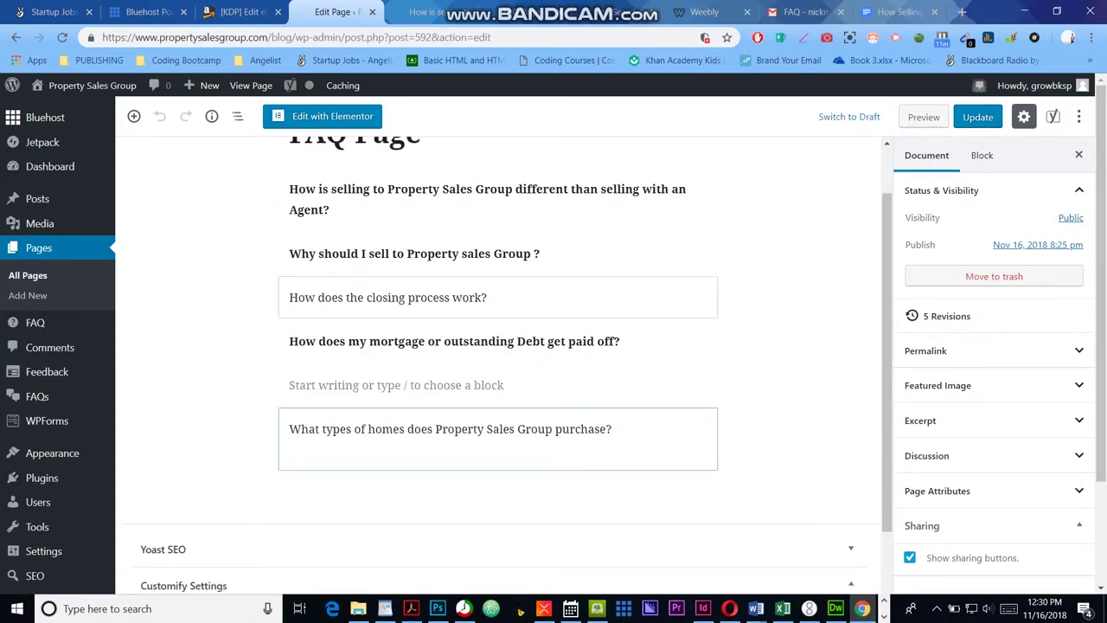
pyautogui.click(415, 189)
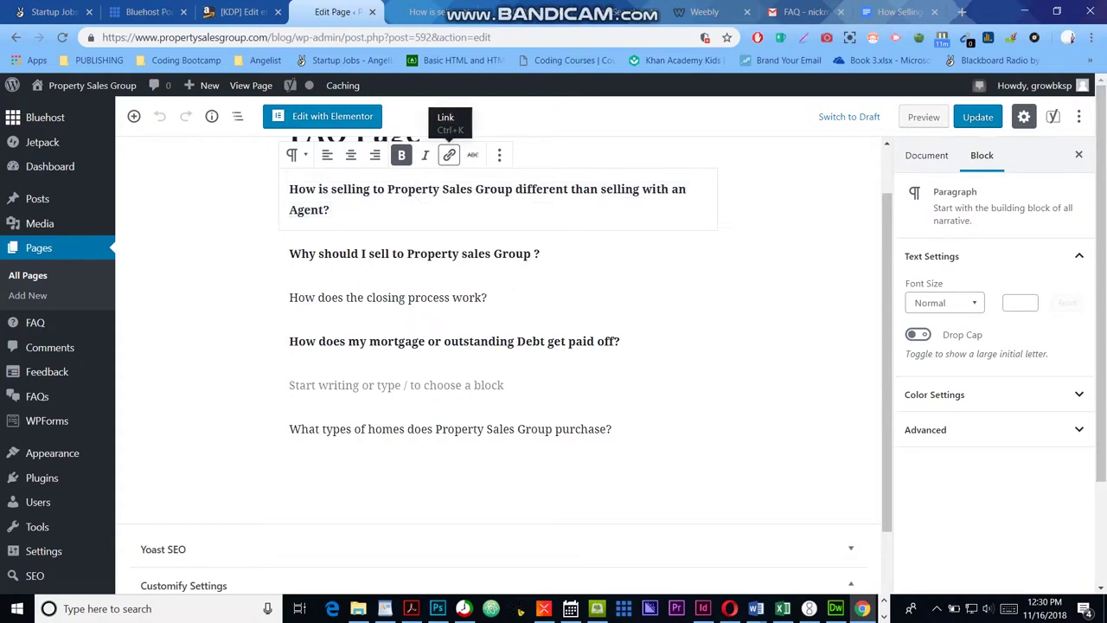
pyautogui.click(449, 155)
pyautogui.hotkey('ctrl', 'v')
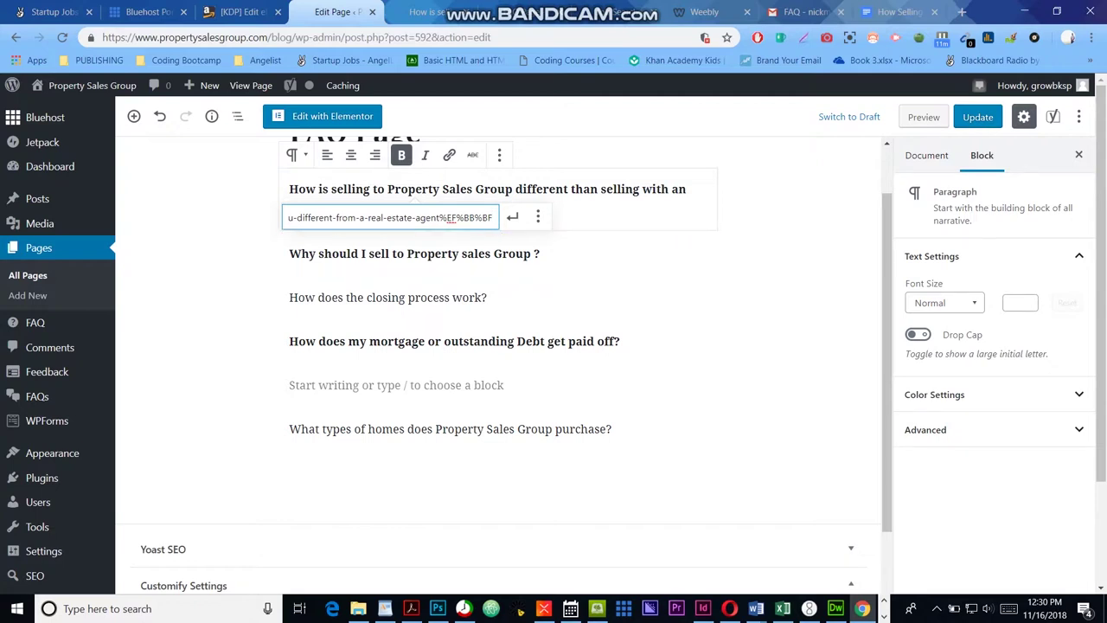
pyautogui.hotkey('ctrl', 'a')
pyautogui.press('BackSpace')
pyautogui.write('diff')
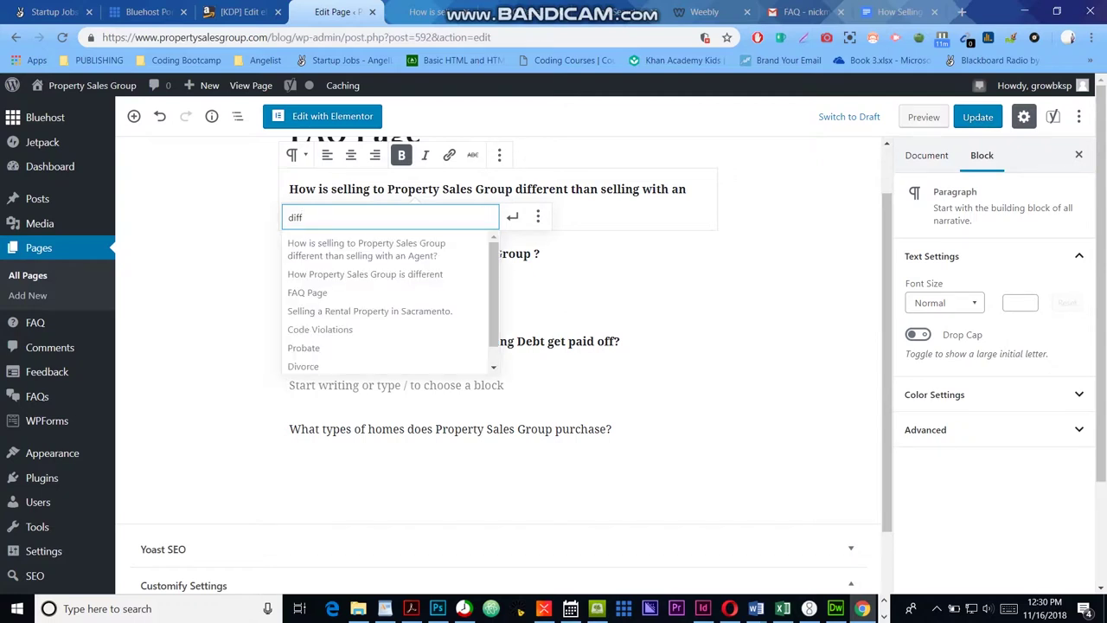
pyautogui.press('Down')
pyautogui.press('Return')
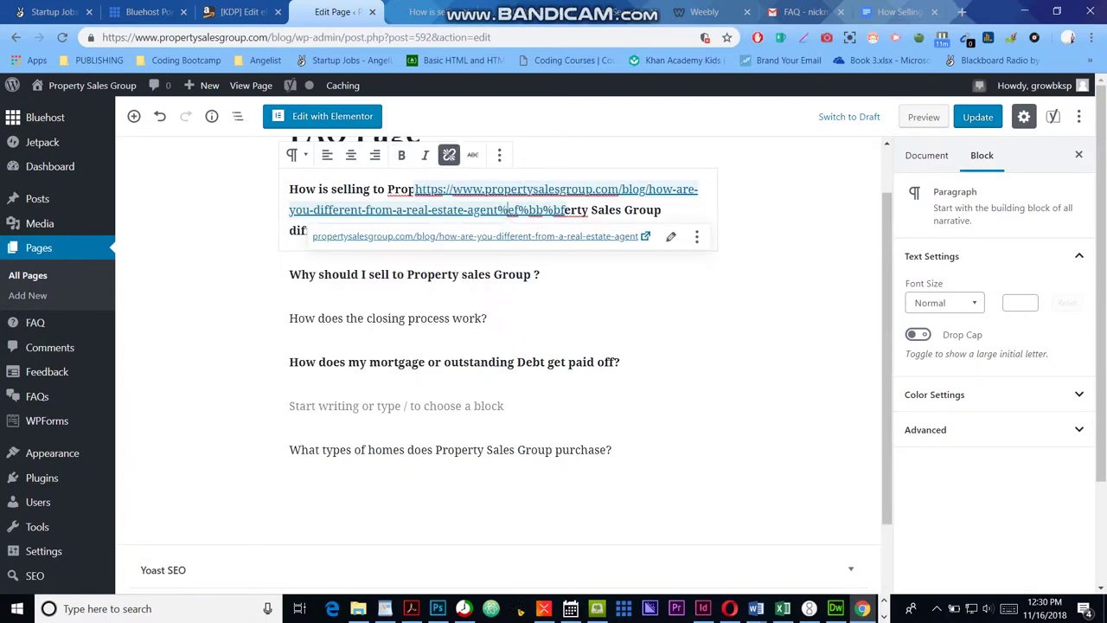
pyautogui.hotkey('ctrl', 'z')
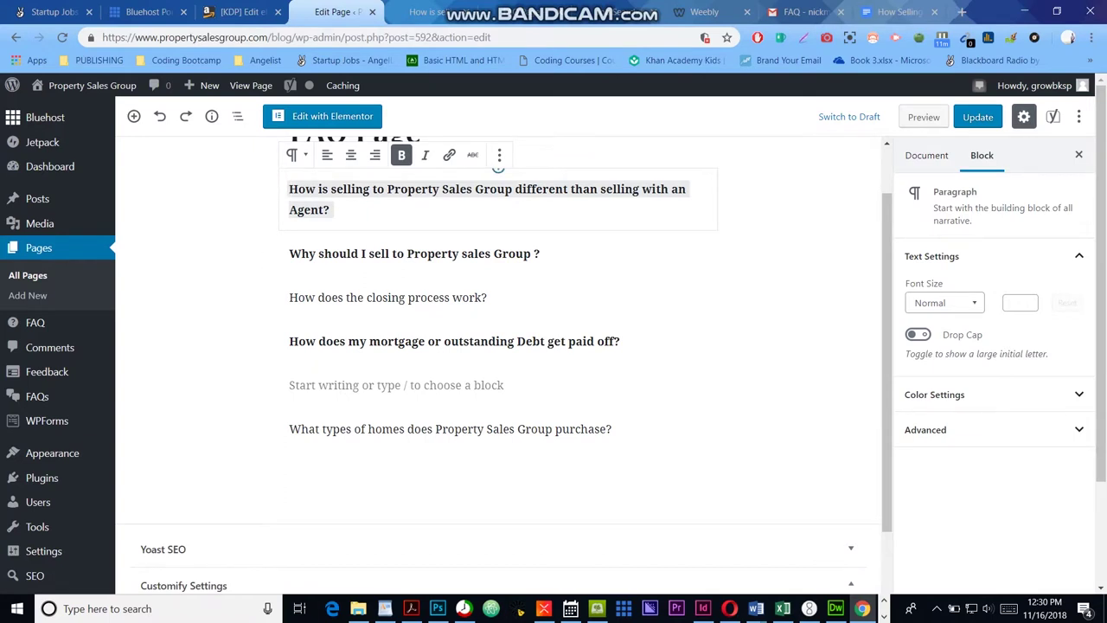
# Step: Link the whole first FAQ question to the page "How is selling to Property Sales Group different than selling with an Agent?" and update the FAQ page
pyautogui.hotkey('ctrl', 'a')
pyautogui.click(322, 189)
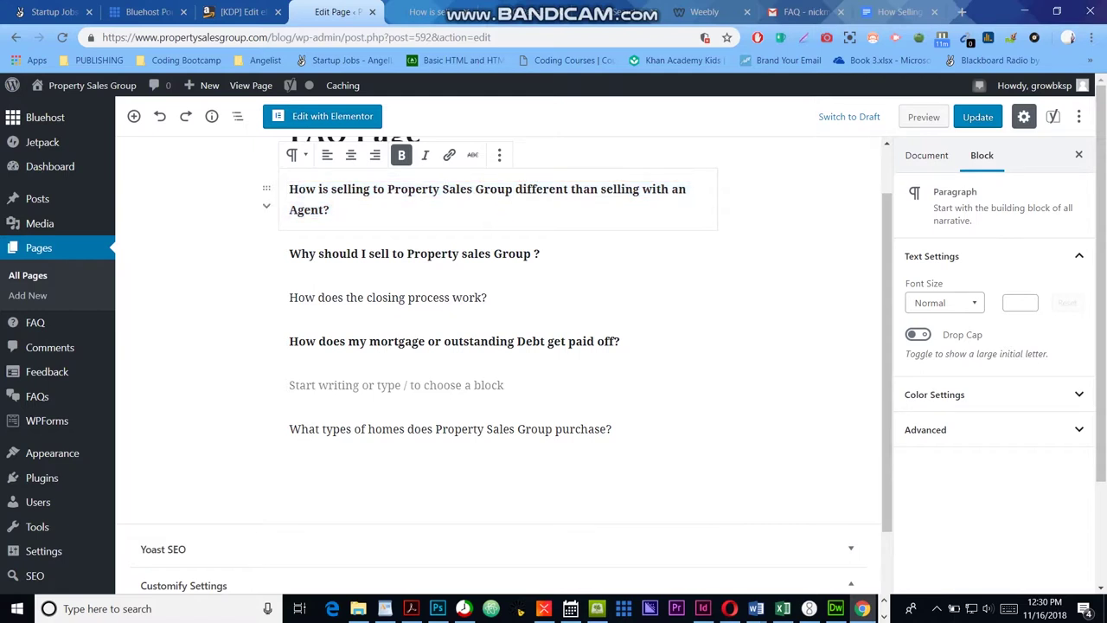
pyautogui.moveTo(330, 210); pyautogui.dragTo(306, 188)
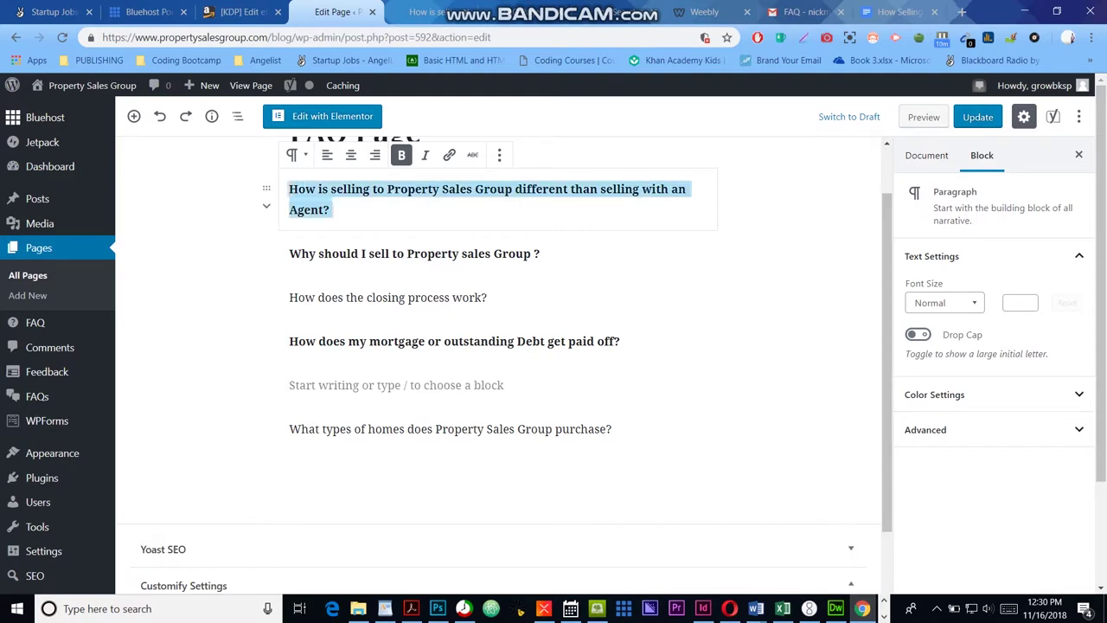
pyautogui.click(449, 155)
pyautogui.write('diff')
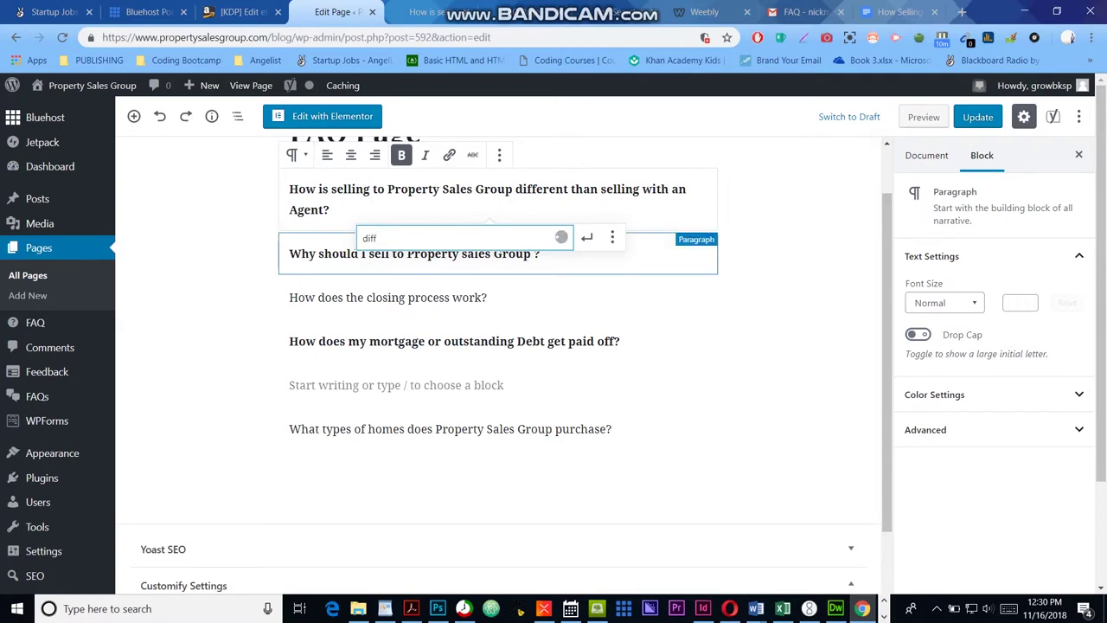
pyautogui.write('e')
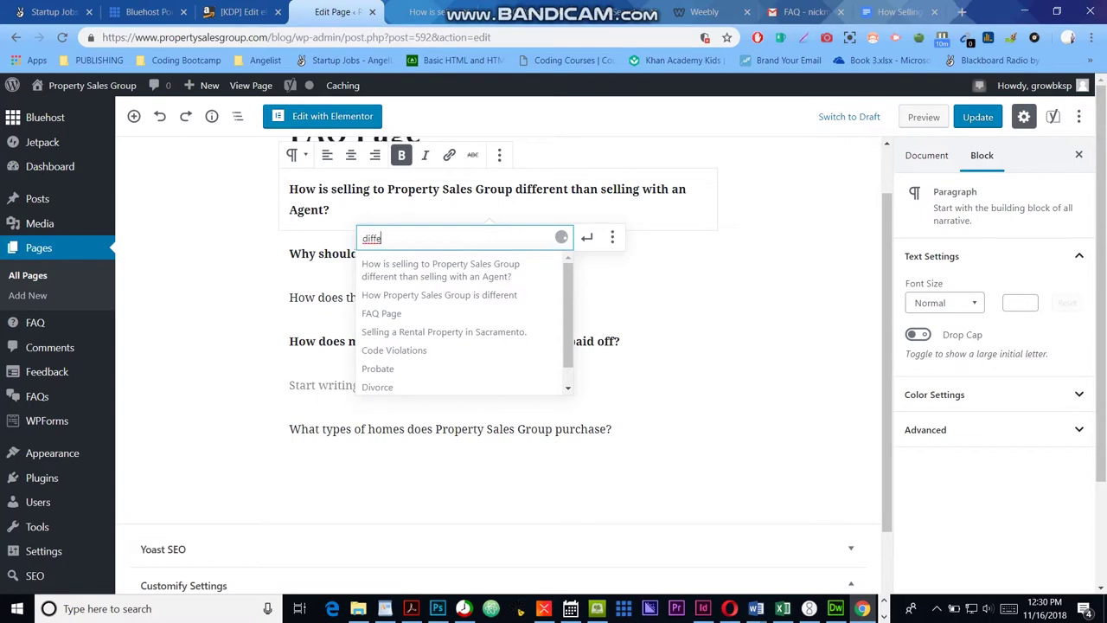
pyautogui.press('Down')
pyautogui.press('Return')
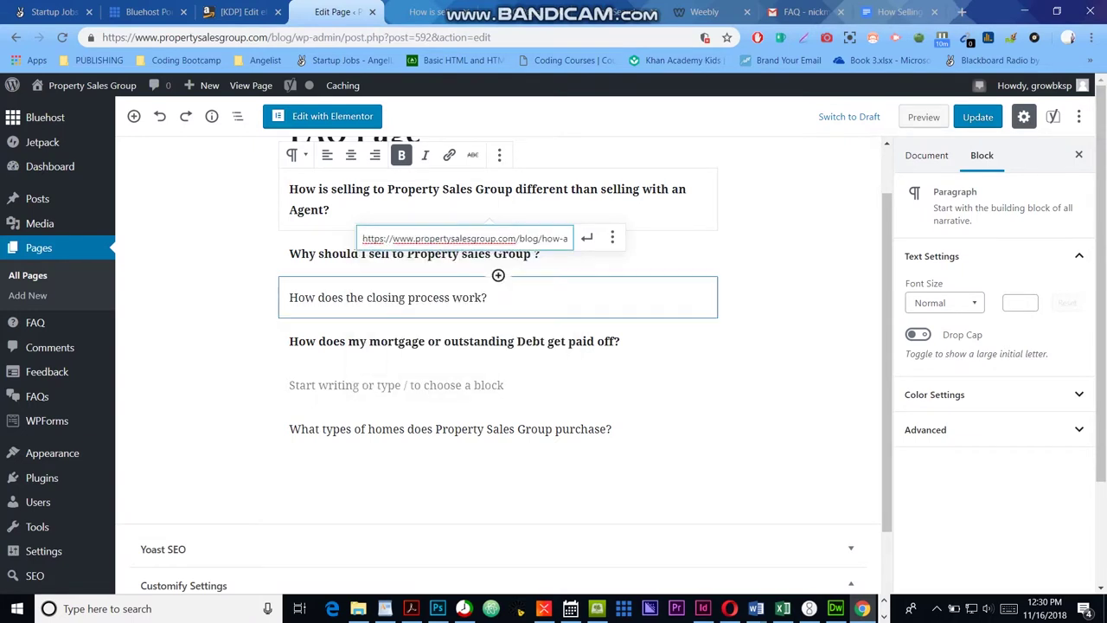
pyautogui.click(587, 237)
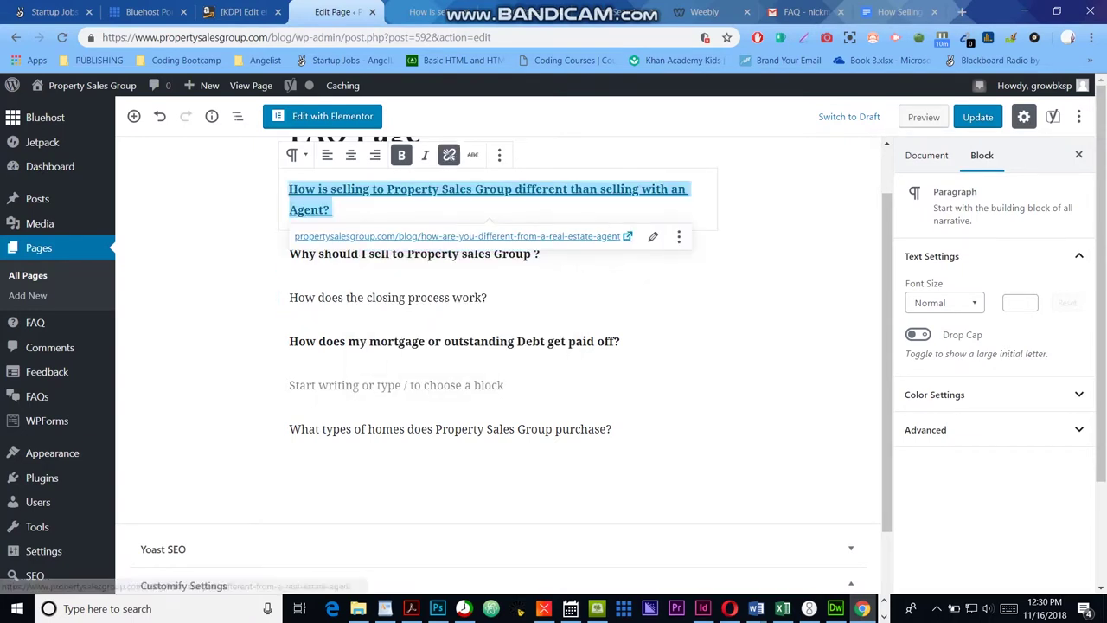
pyautogui.click(978, 117)
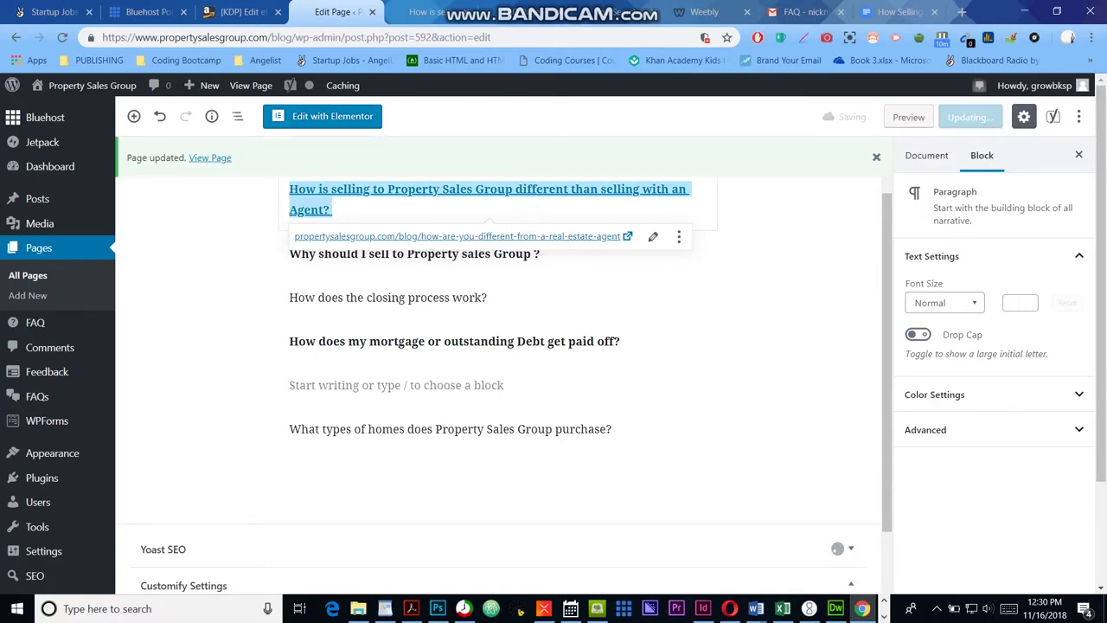
# Step: Open the updated FAQ page in a new browser tab and check the link on its first question
pyautogui.rightClick(212, 157)
pyautogui.click(260, 168)
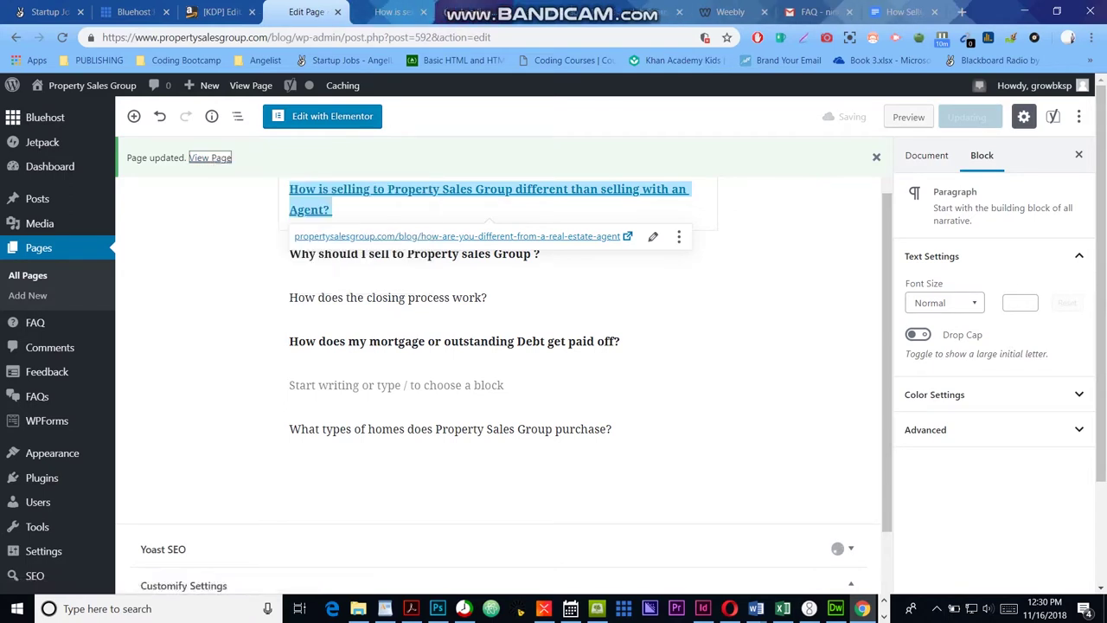
pyautogui.click(479, 12)
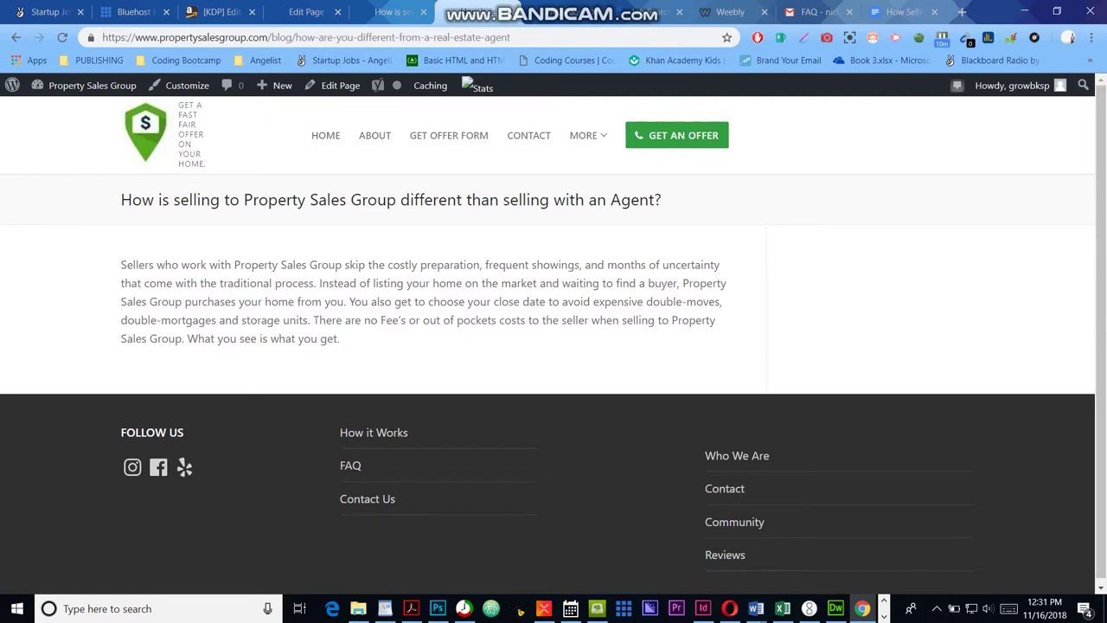
# Step: Return to the published selling-with-an-Agent answer page and examine the FAQ entry in the site's More navigation
pyautogui.click(381, 11)
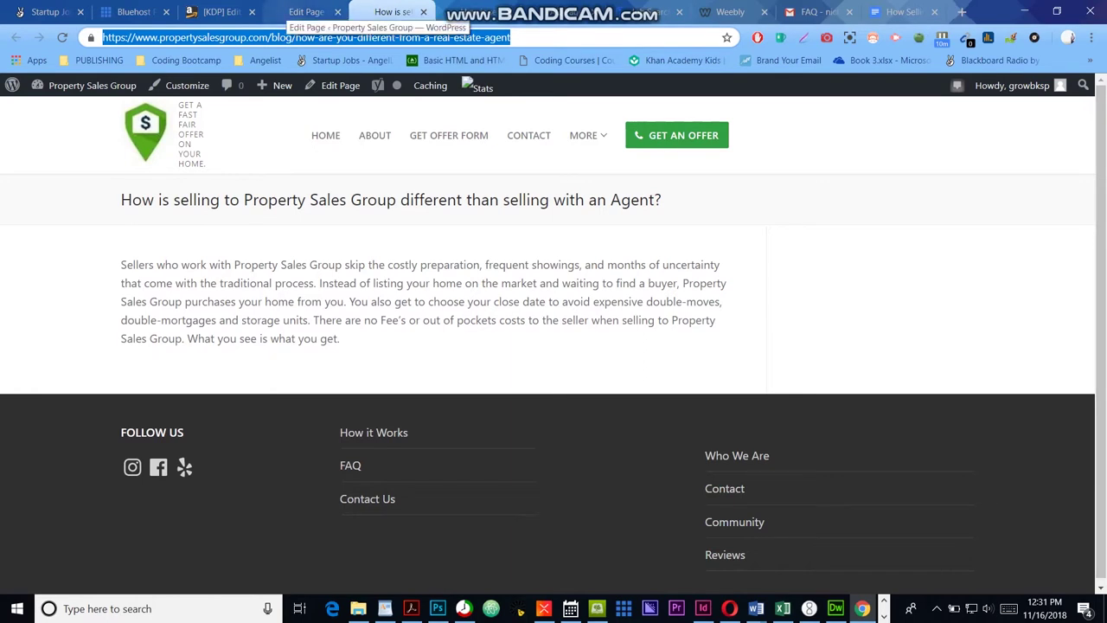
pyautogui.click(305, 12)
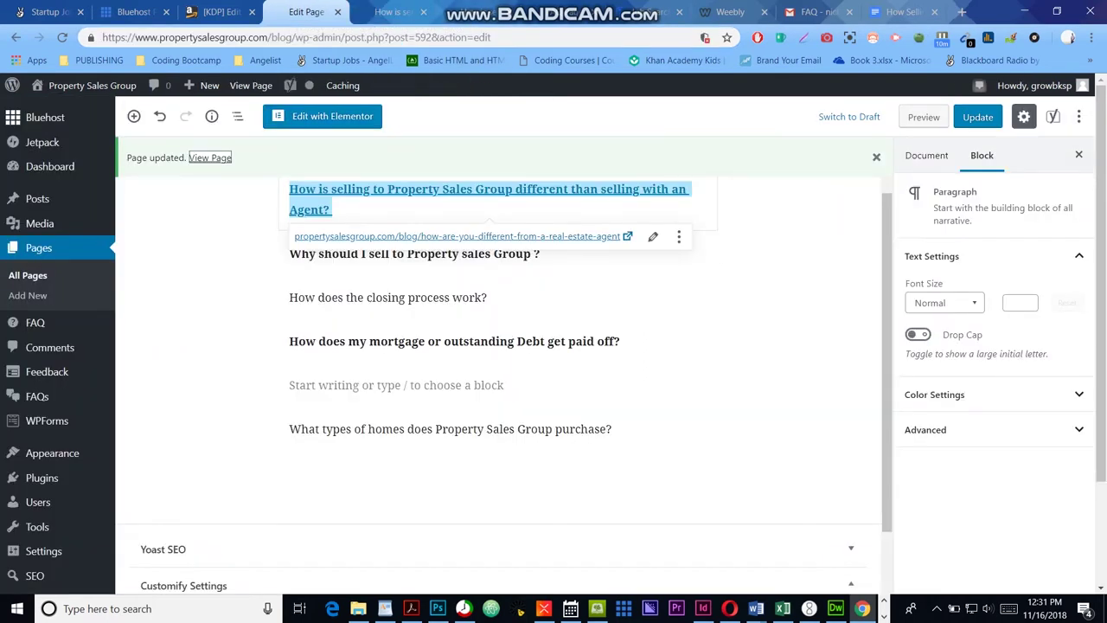
pyautogui.click(477, 12)
pyautogui.moveTo(588, 134)
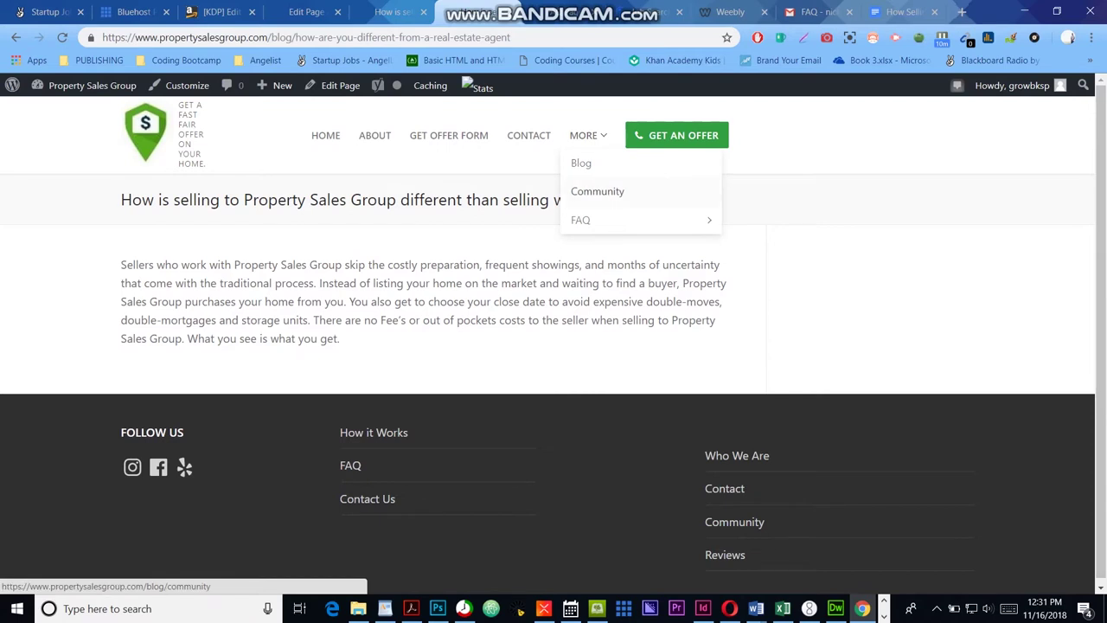
pyautogui.moveTo(640, 220)
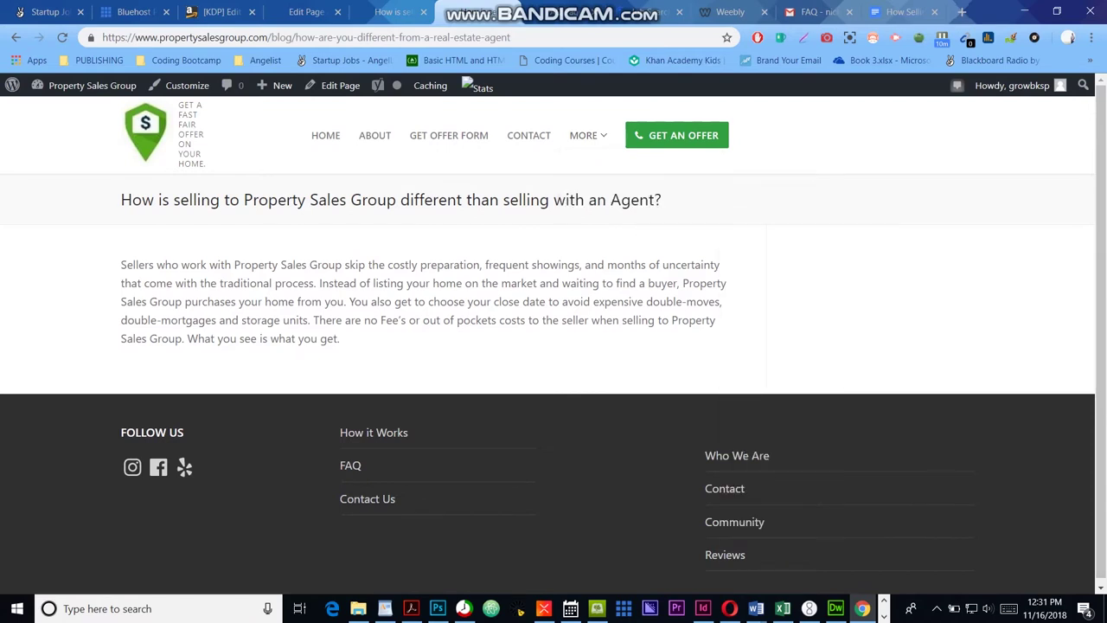
pyautogui.moveTo(605, 220)
pyautogui.click(884, 616)
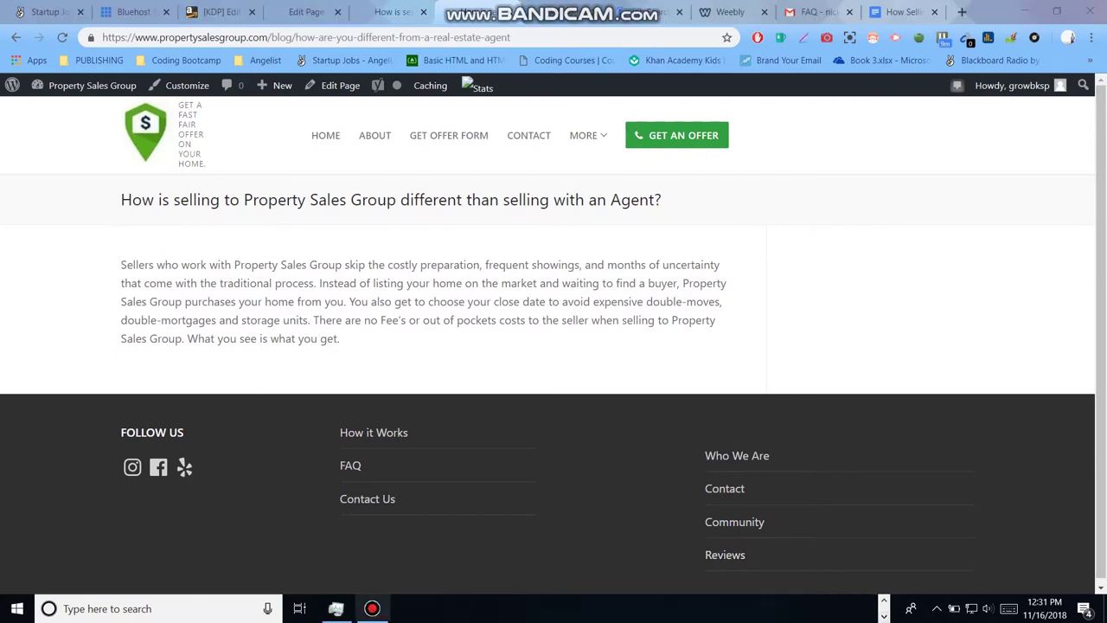
pyautogui.click(372, 608)
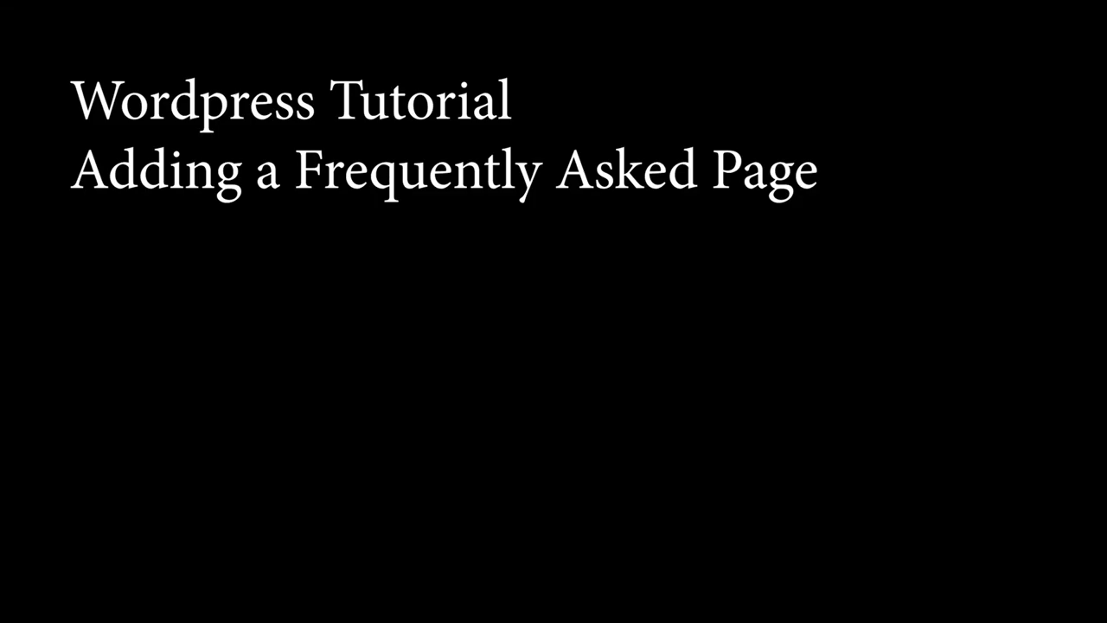